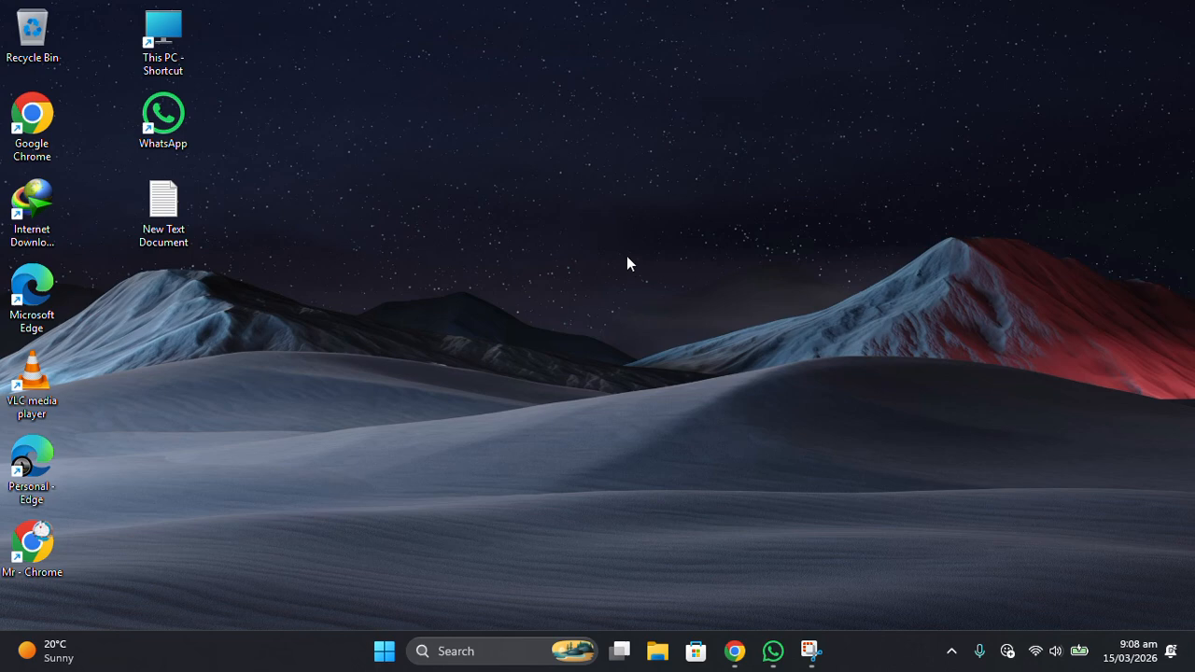
Search Windows for "view network connections" and open the Network Connections window.
key("super")
type("view")
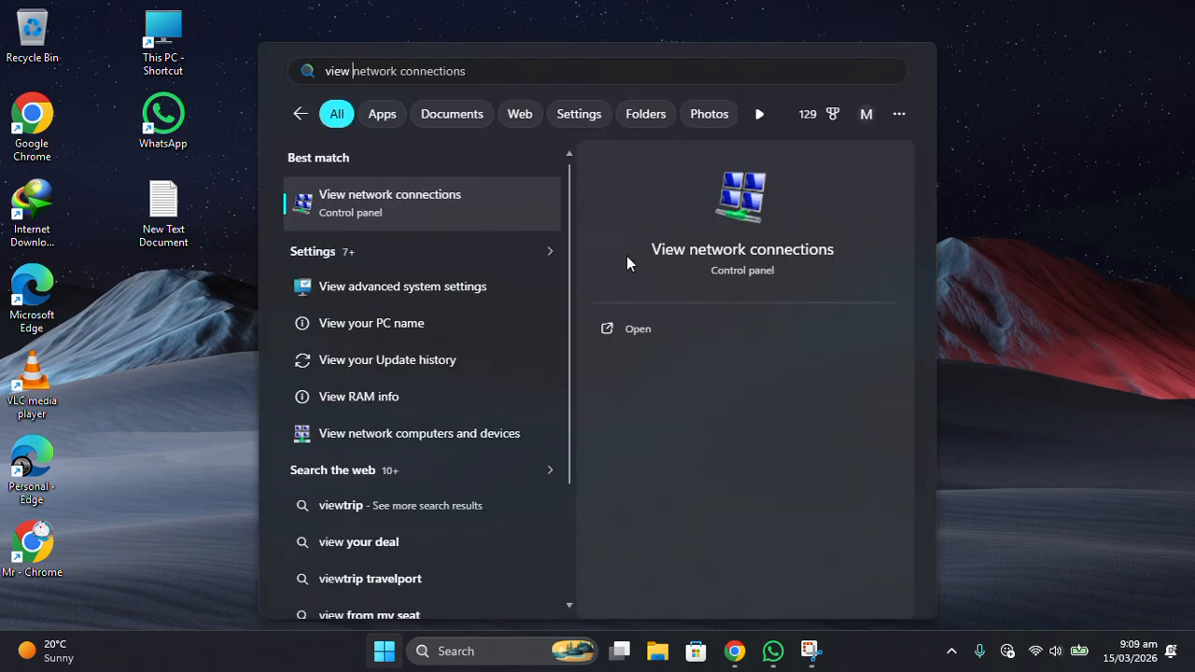
left_click(482, 208)
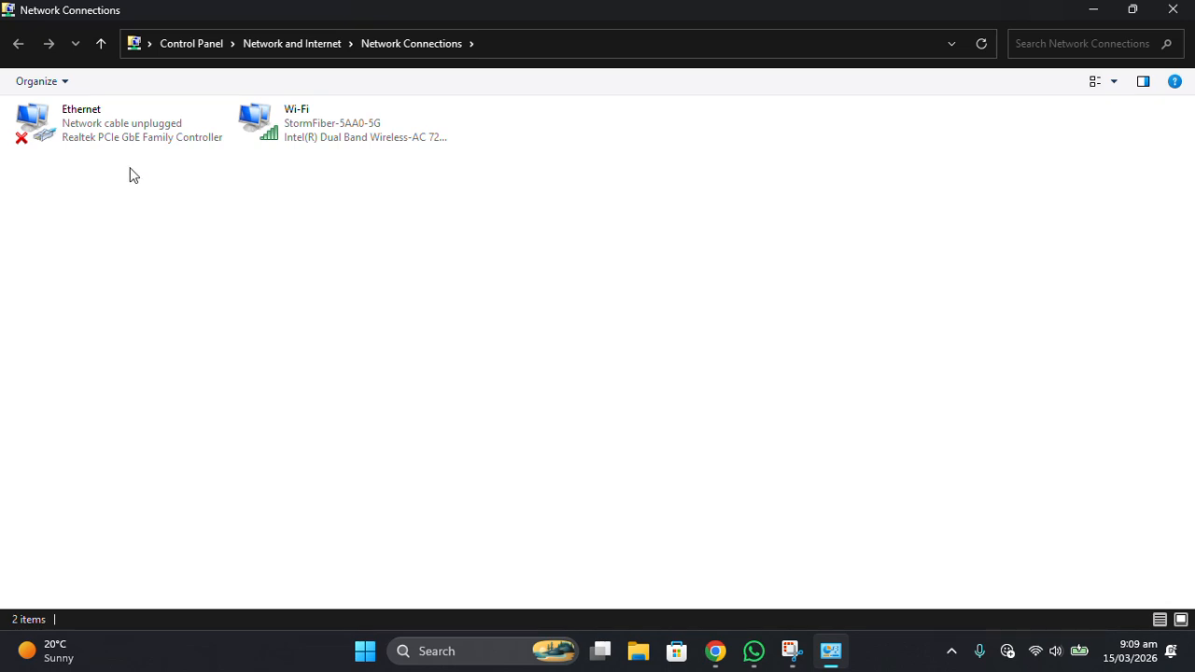
Open the properties of the Wi-Fi connection.
left_click(334, 131)
left_click(326, 196)
left_click(333, 131)
right_click(343, 135)
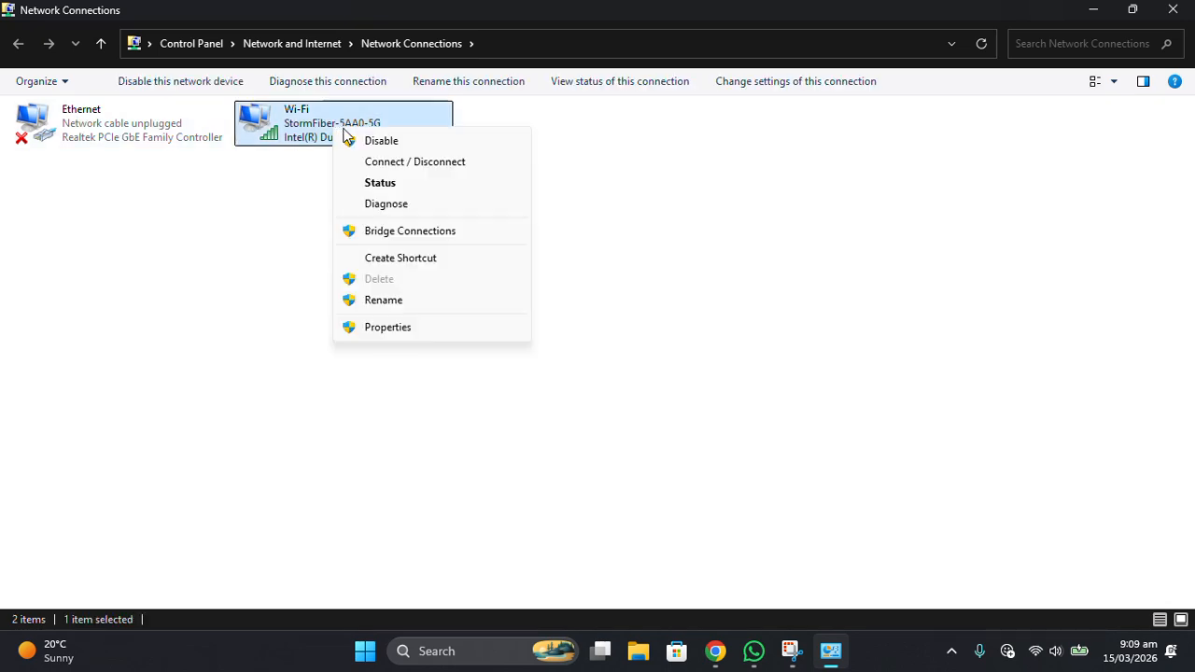
left_click(418, 332)
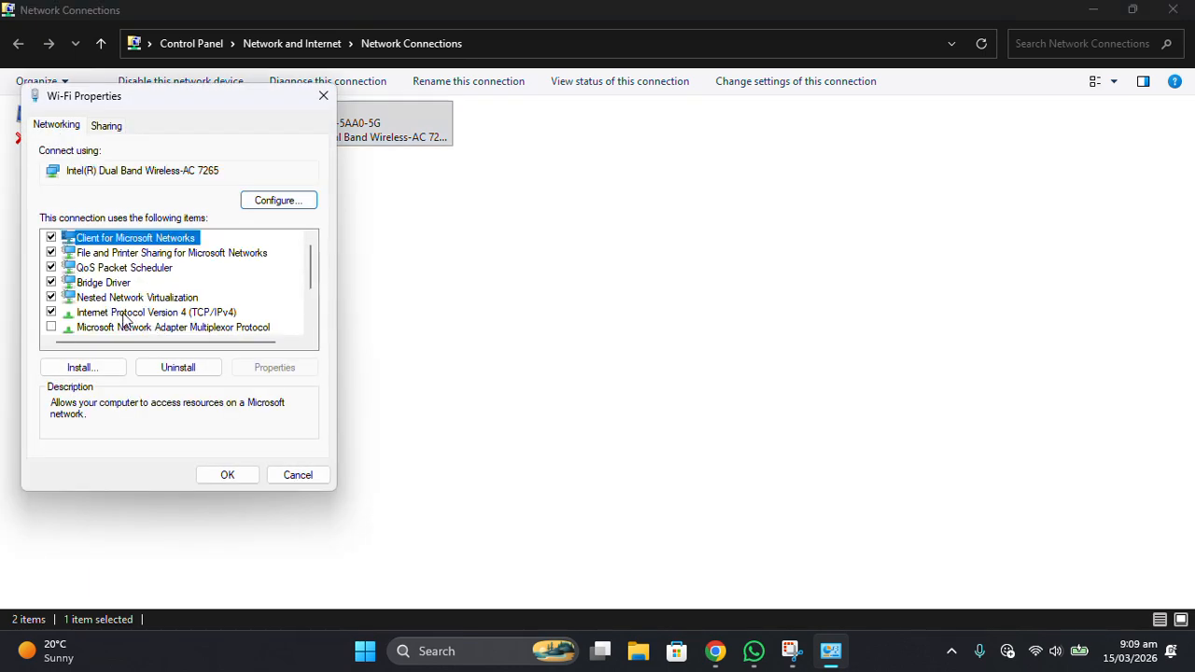
Open the properties of Internet Protocol Version 4 (TCP/IPv4) for the Wi-Fi connection.
left_click(117, 315)
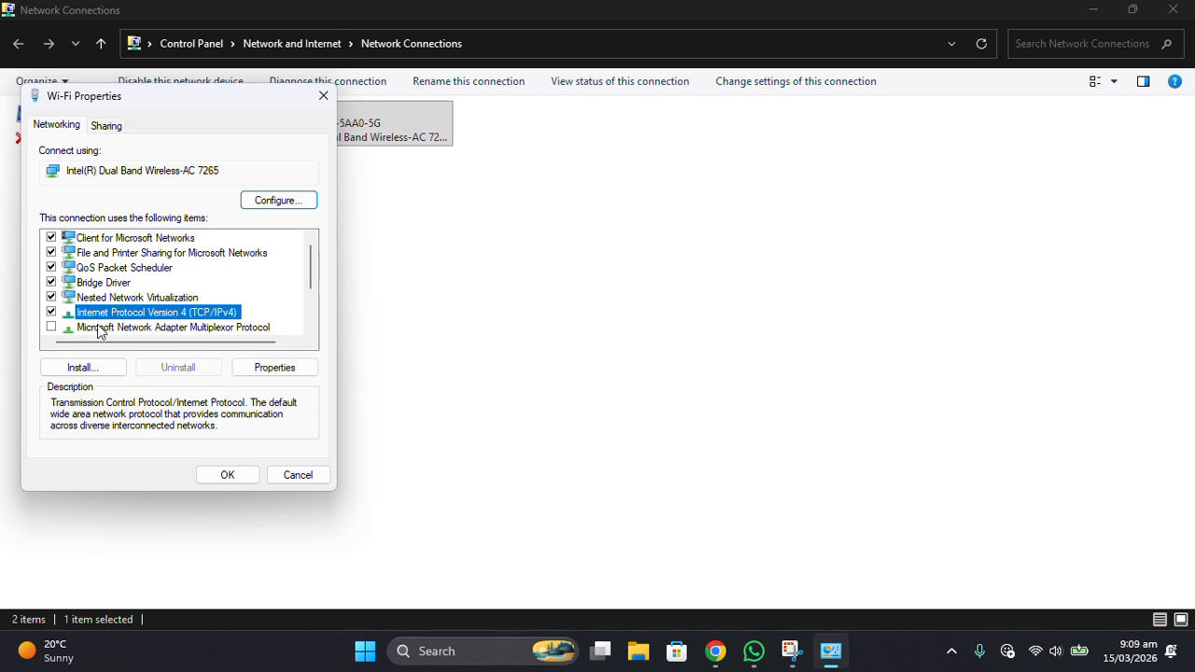
double_click(254, 318)
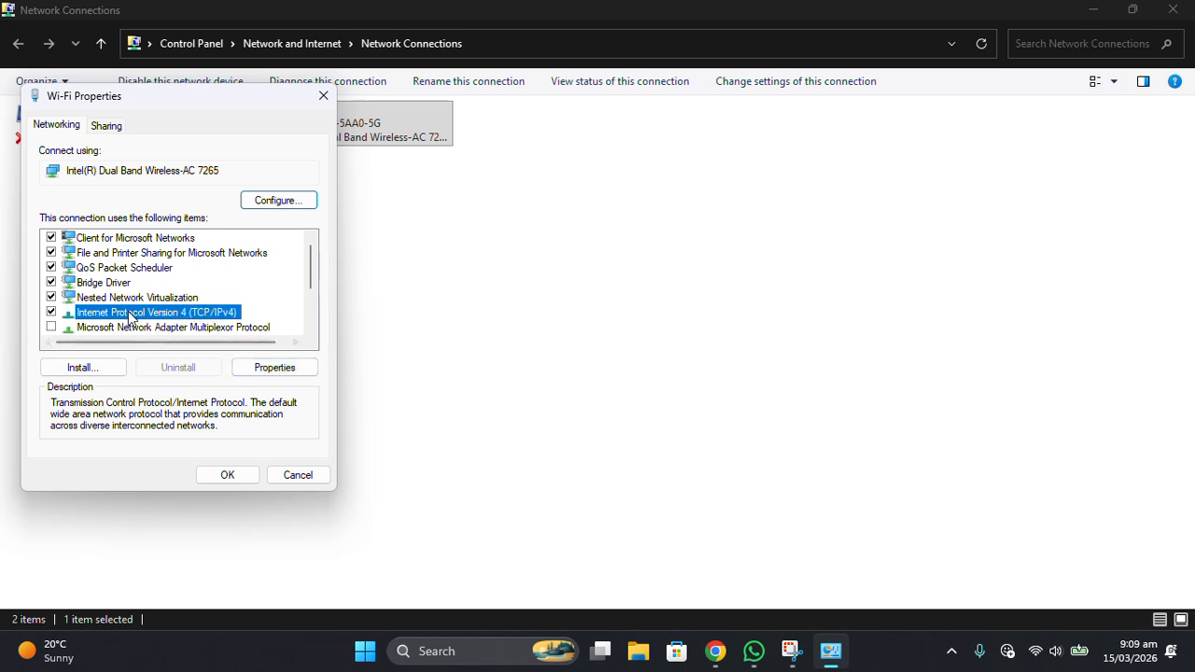
left_click(246, 367)
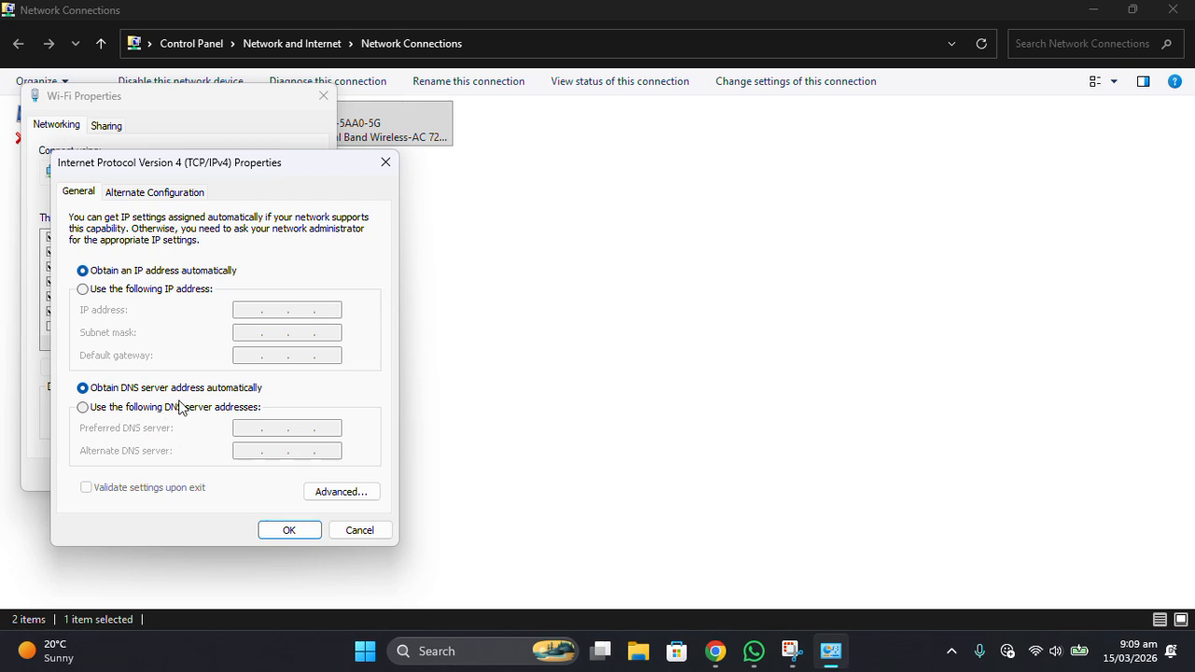
Switch IPv4 to manually specified DNS server addresses and set the preferred DNS server to 8.8.8.8.
left_click(164, 417)
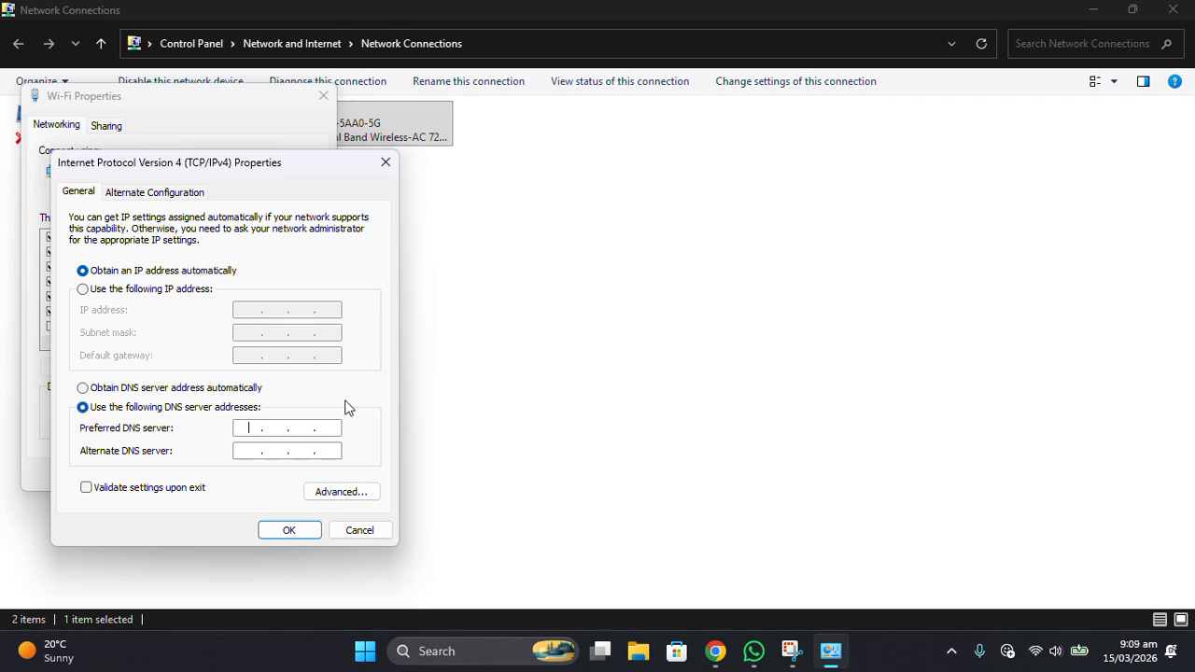
type("88")
key("BackSpace")
type(".8.8.8")
Set the alternate DNS server to 8.8.4.4, apply the IPv4 settings and close the Wi-Fi properties.
left_click(249, 451)
type("8.8.4.4")
left_click(290, 530)
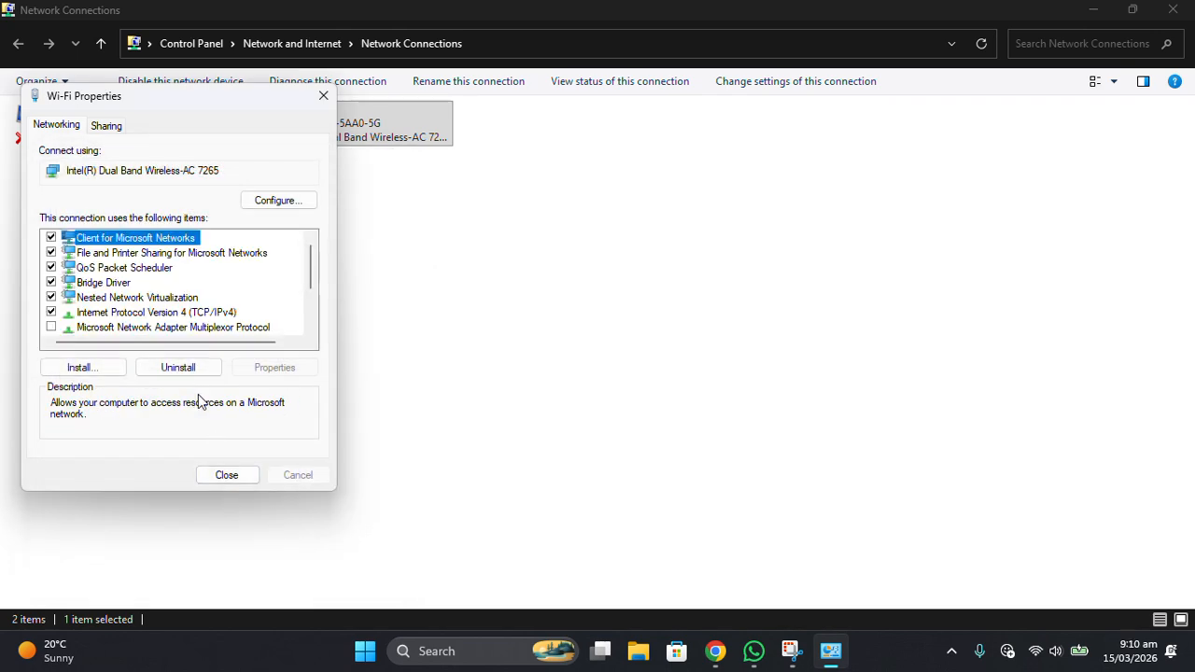
left_click(229, 478)
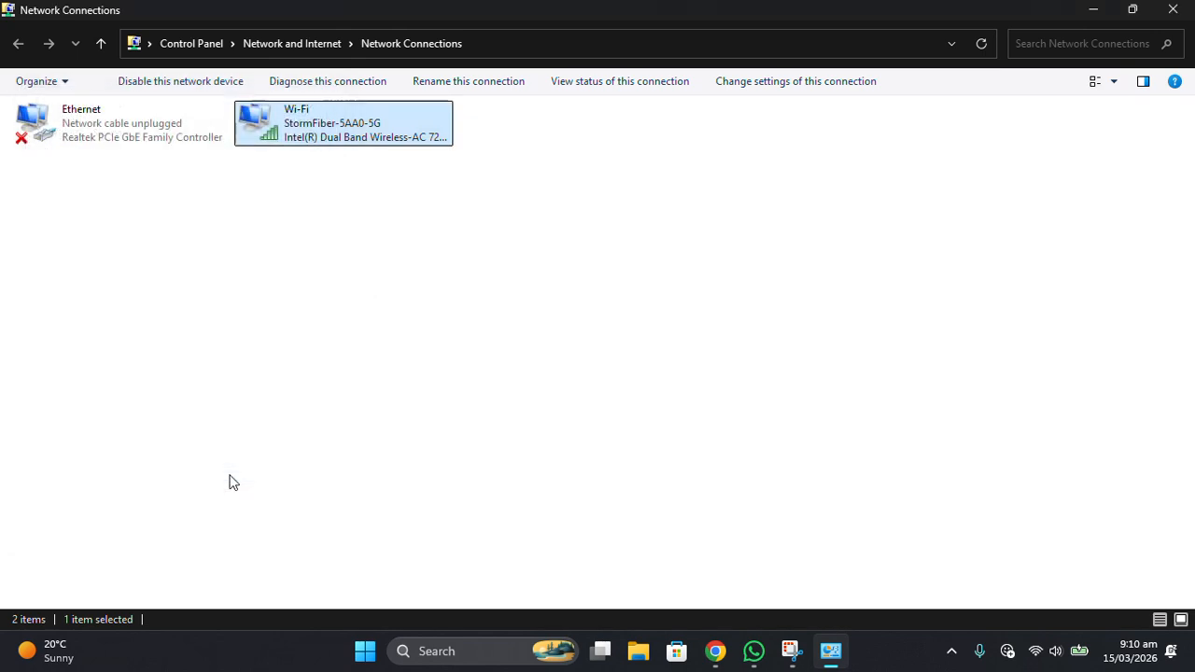
Close the Network Connections window and refresh the desktop.
left_click(1190, 11)
right_click(406, 244)
left_click(457, 323)
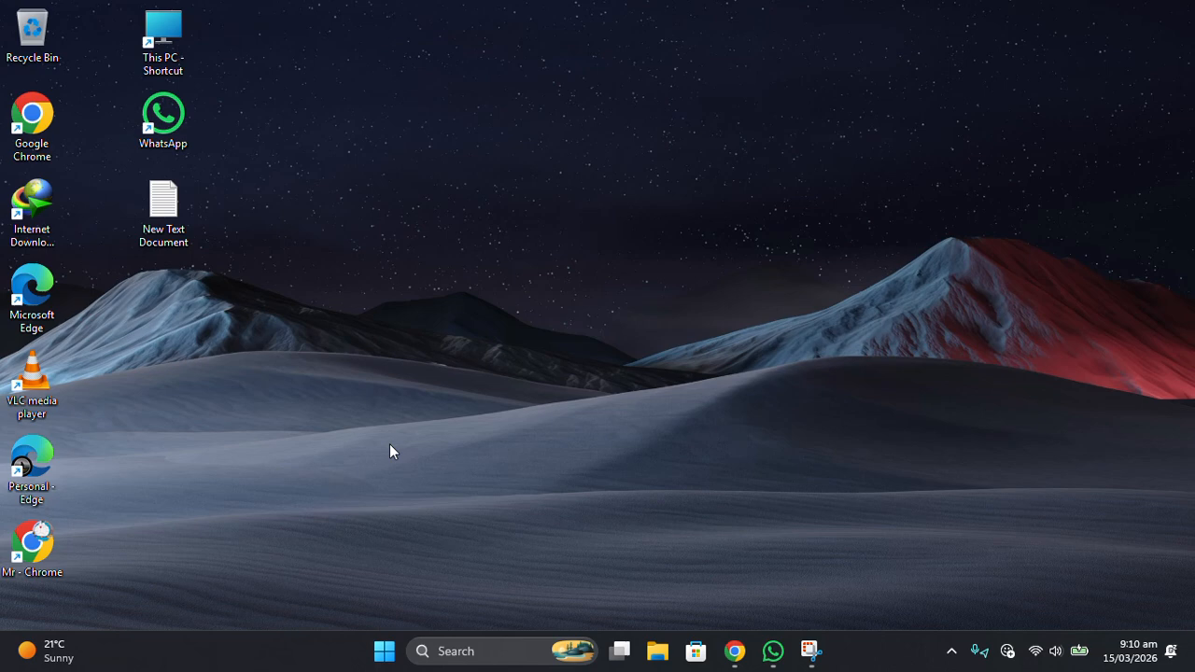
Open the Run dialog and select its existing command text for replacement.
key("super+r")
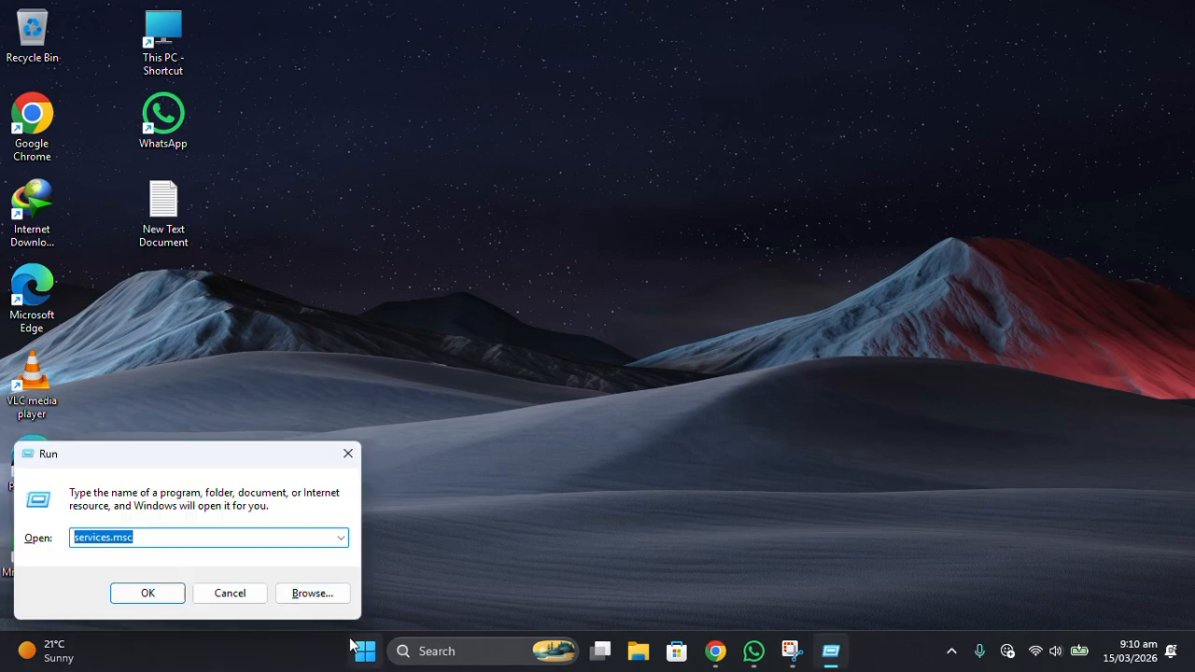
right_click(363, 656)
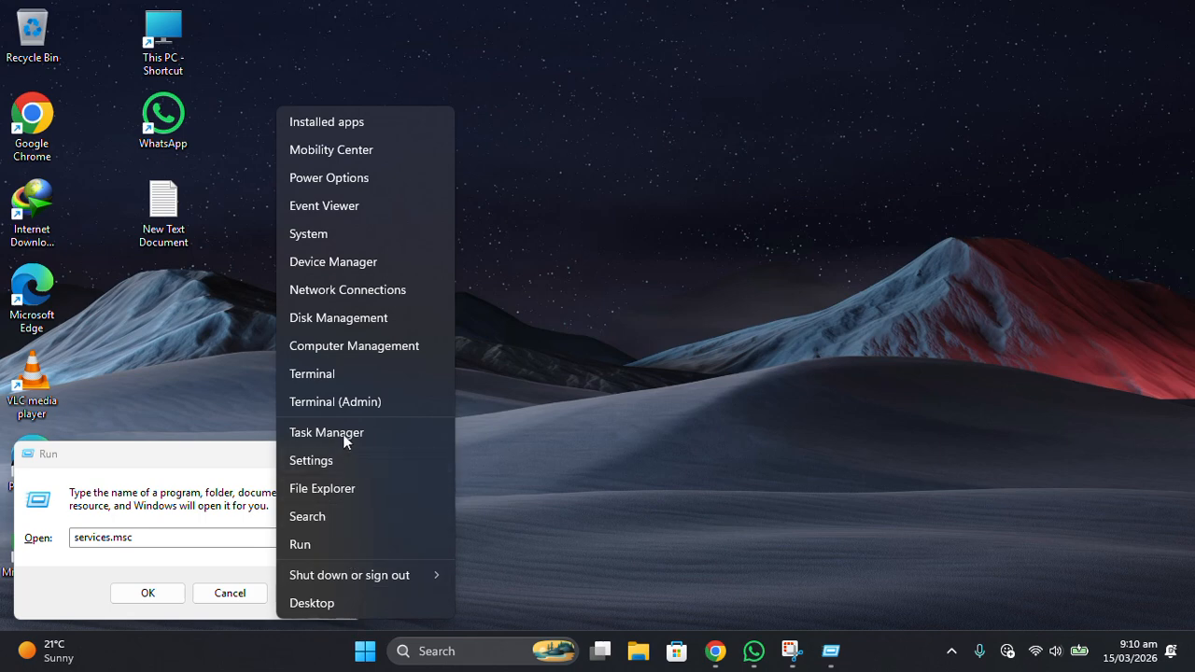
left_click(174, 537)
left_click(174, 537)
double_click(175, 537)
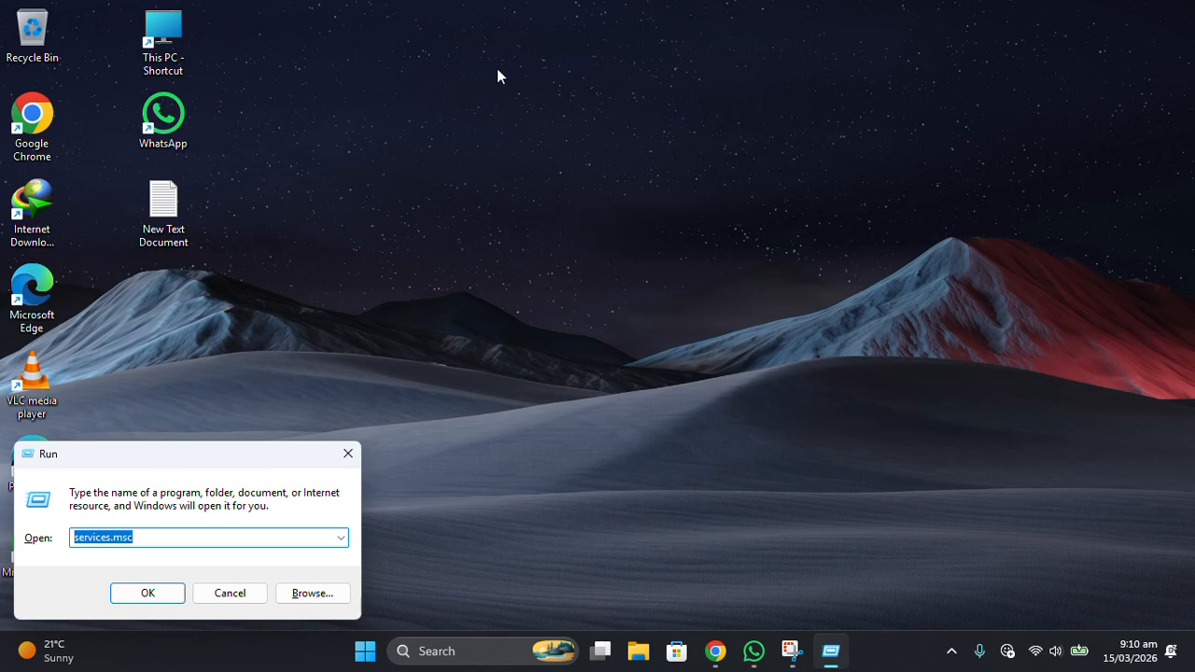
left_click(505, 30)
left_click(249, 536)
double_click(187, 537)
Run the command ipconfig /flushdns to clear the DNS cache, and refresh the desktop.
type("ipc")
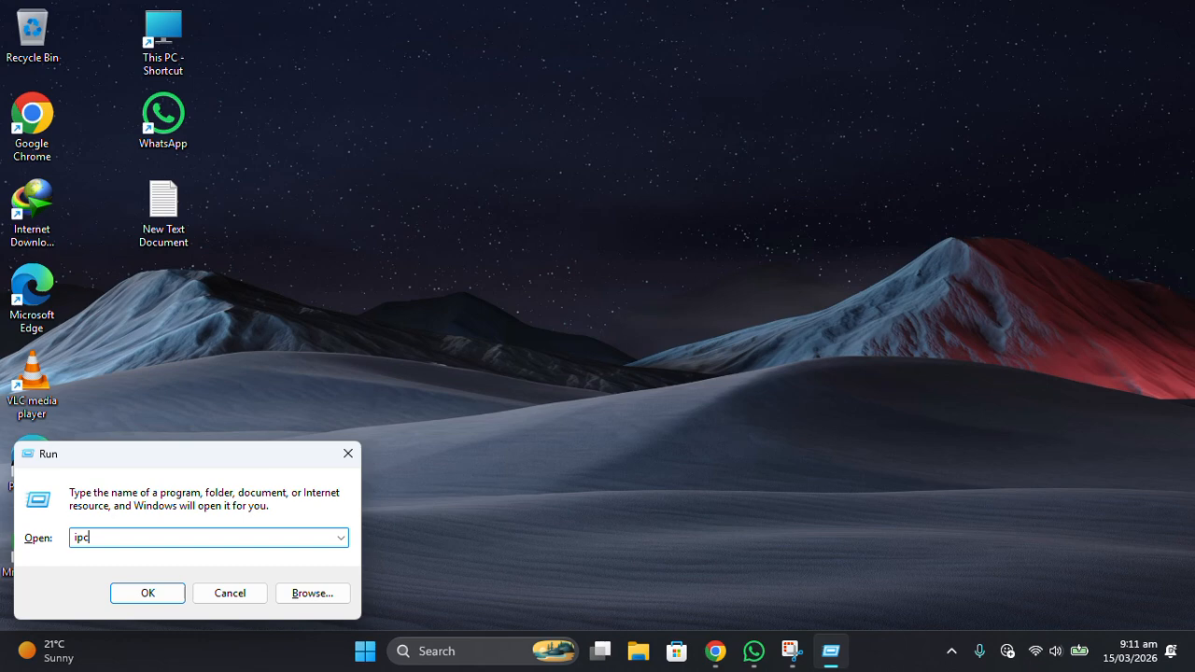
key("BackSpace")
key("BackSpace")
key("BackSpace")
type("ipconfig /flushdns")
left_click(147, 592)
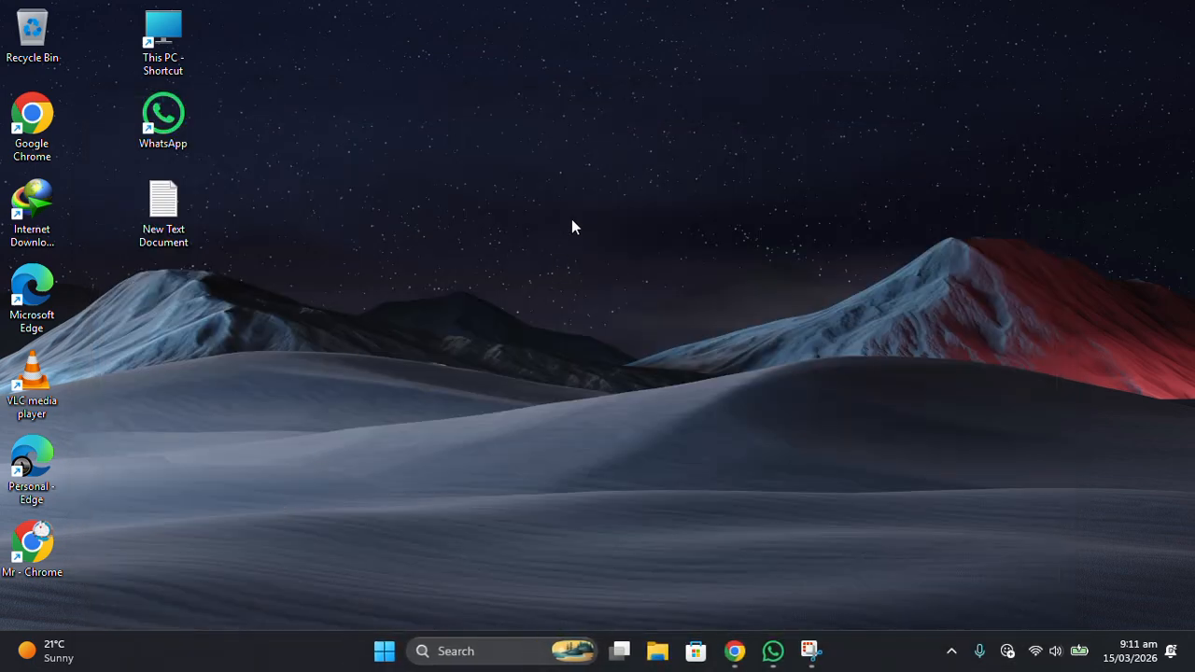
right_click(634, 243)
left_click(712, 312)
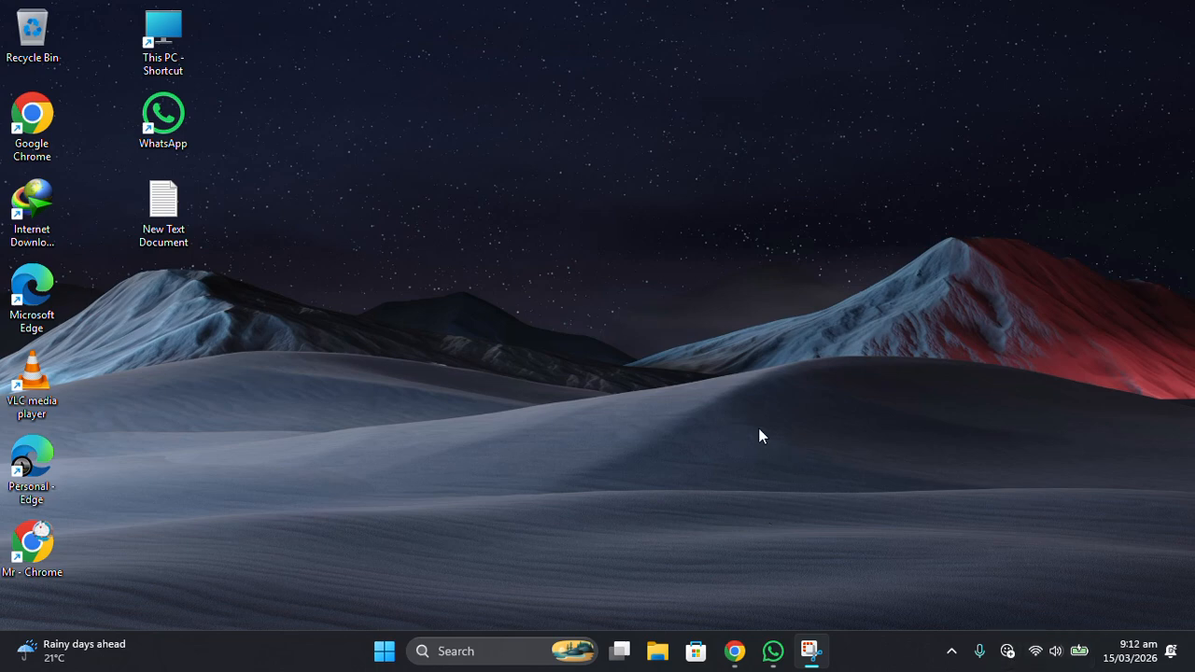
Search Windows for "device" and open Device Manager.
key("super")
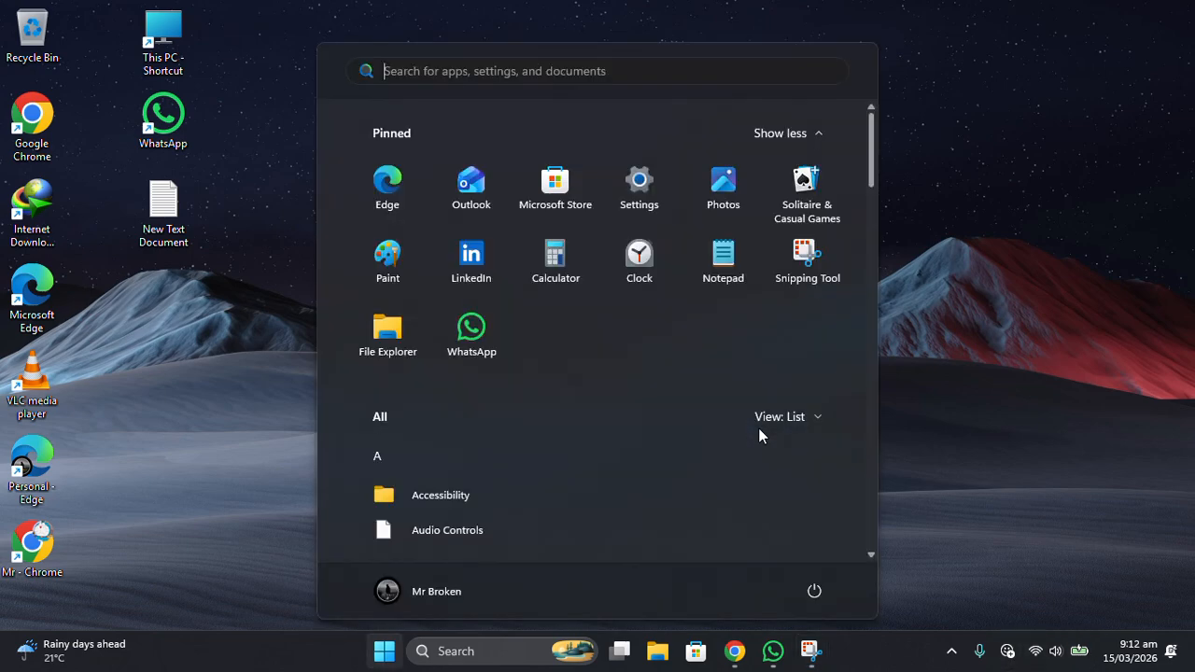
type("dec")
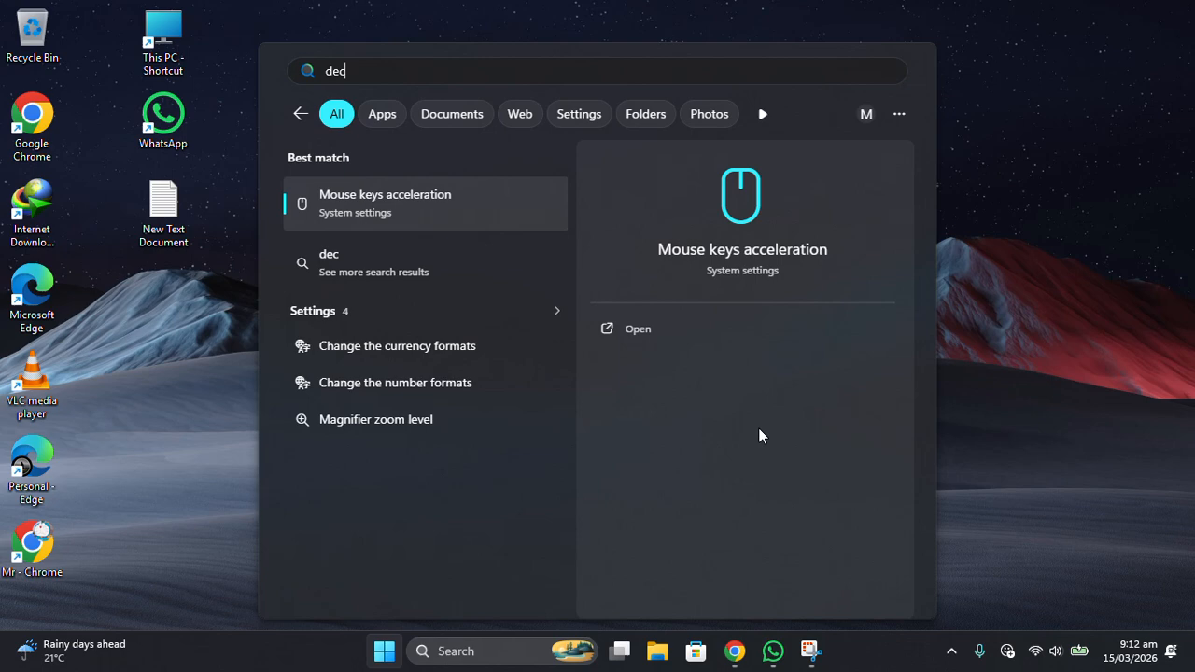
key("BackSpace")
type("vice Manager")
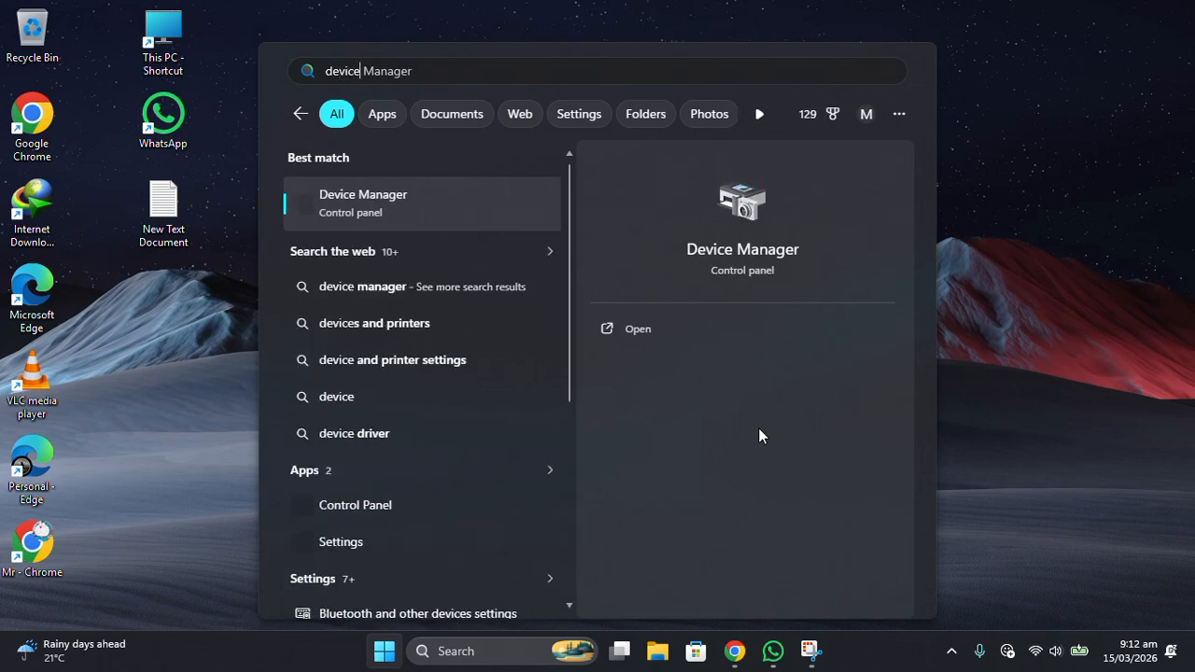
left_click(395, 204)
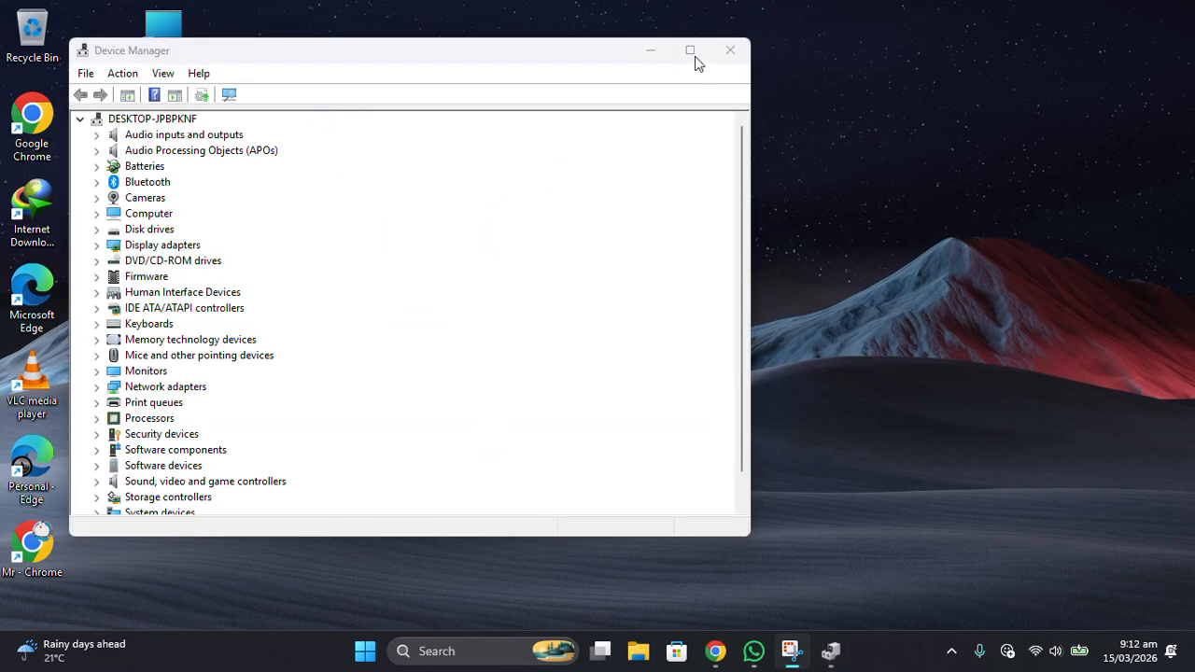
Reposition the Device Manager window, expand Network adapters and select the Intel(R) Dual Band Wireless-AC 7265 adapter.
left_click_drag(383, 41, 462, 113)
left_click_drag(388, 126, 472, 100)
scroll(217, 435, "down", 1)
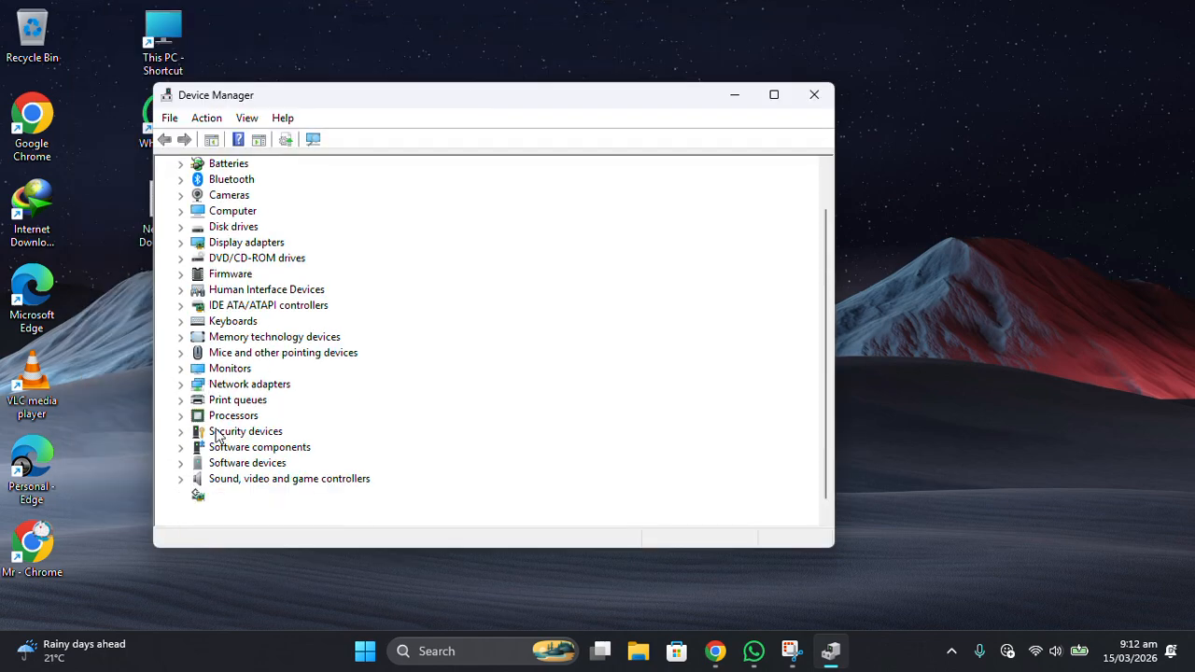
scroll(217, 435, "down", 1)
left_click(181, 370)
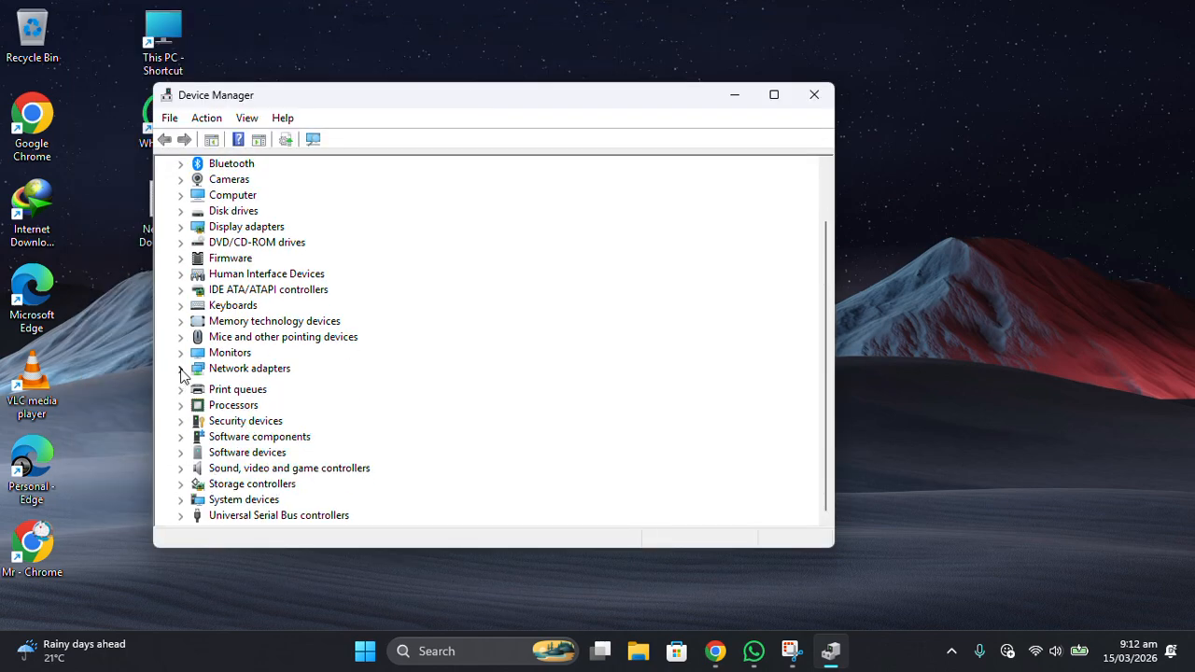
scroll(194, 376, "down", 1)
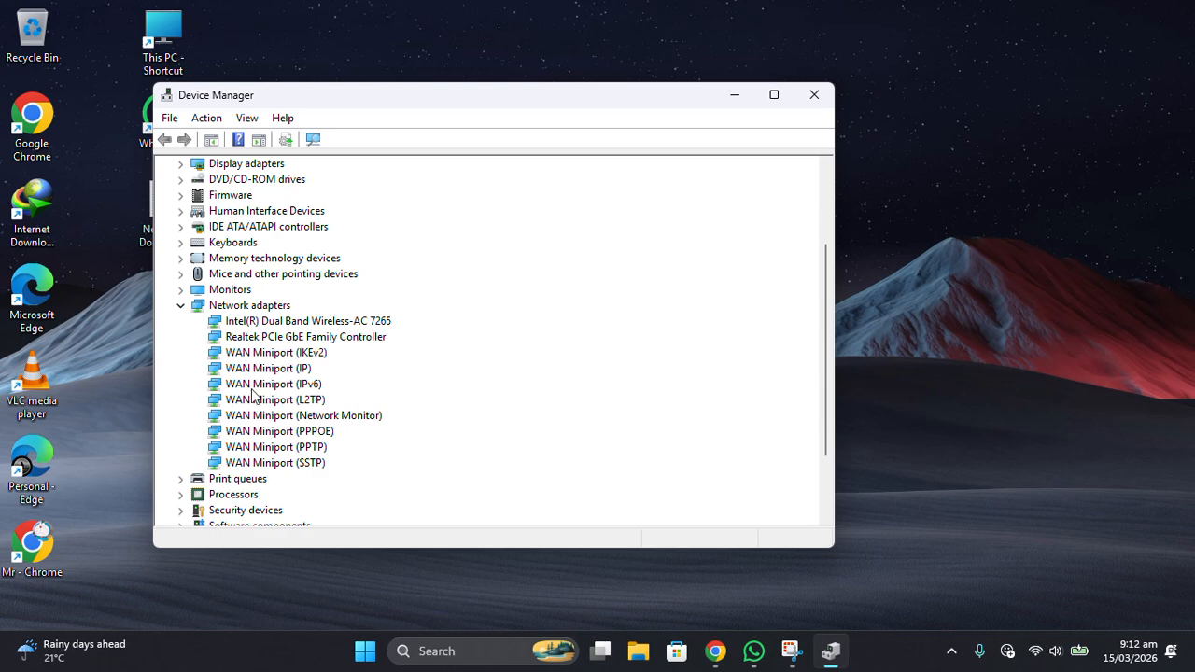
left_click(318, 323)
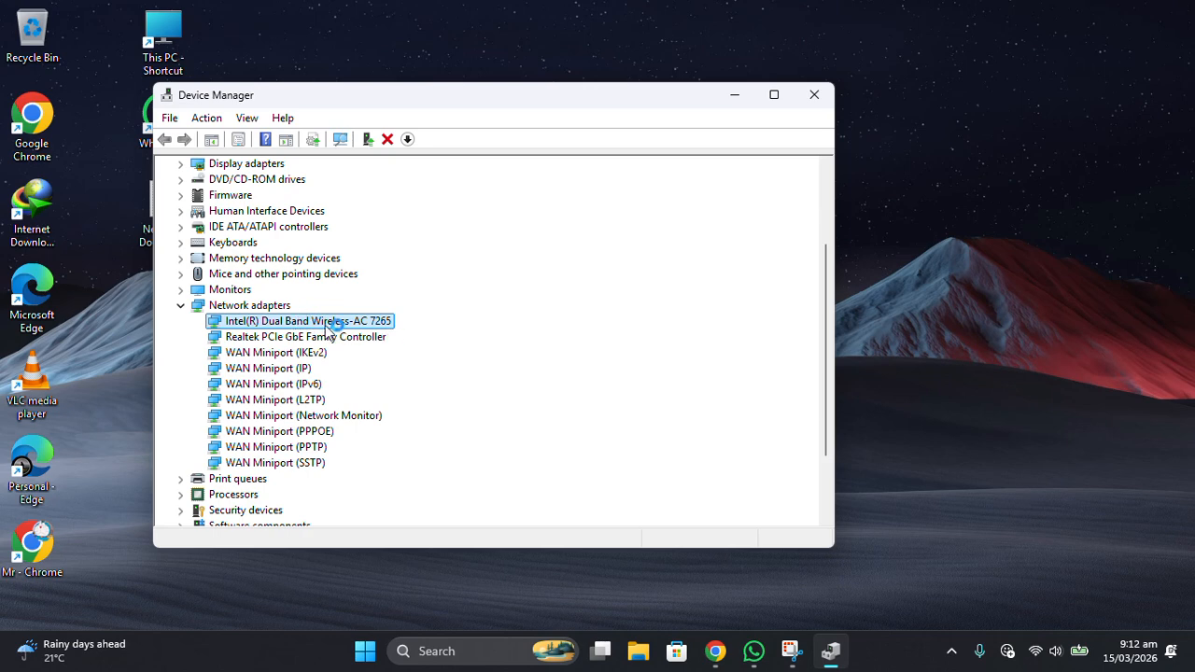
Open Network Connections and place Device Manager beside the Wi-Fi entry to compare the adapter names.
left_click(365, 652)
type("view network connections")
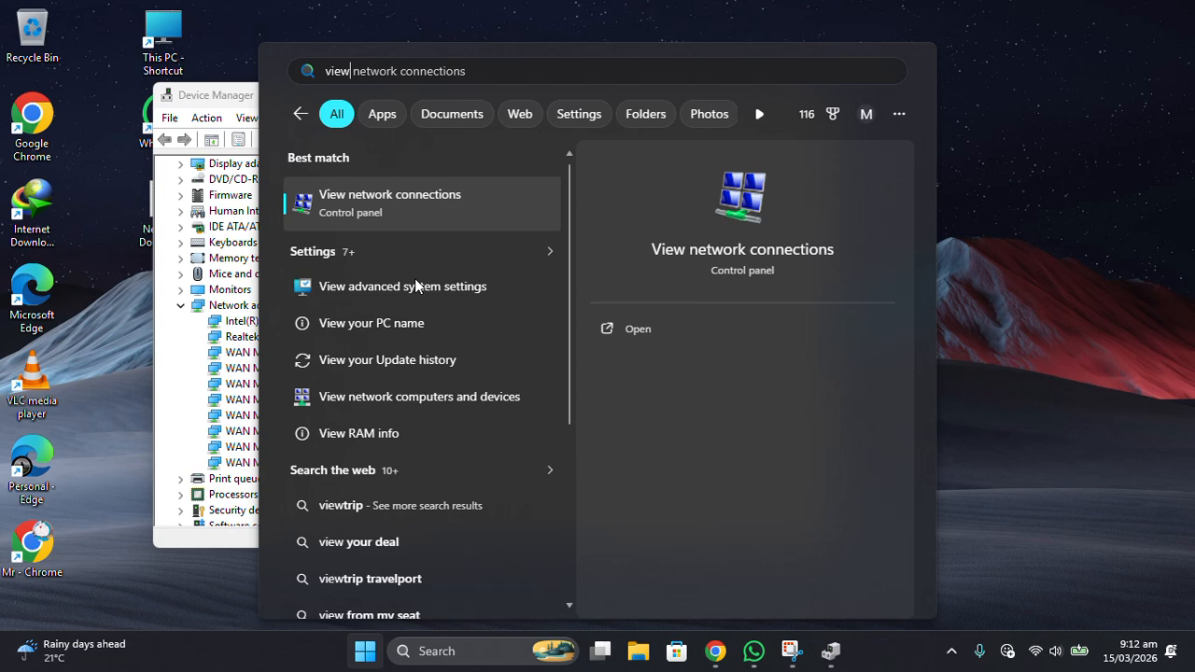
left_click(401, 203)
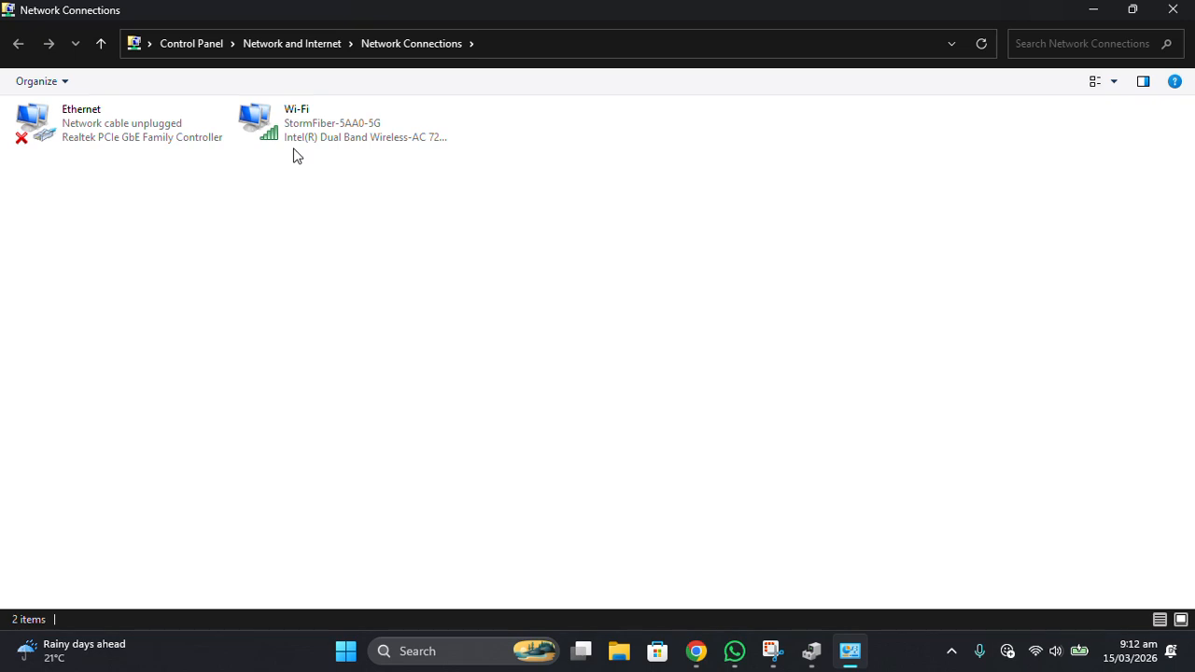
left_click(811, 651)
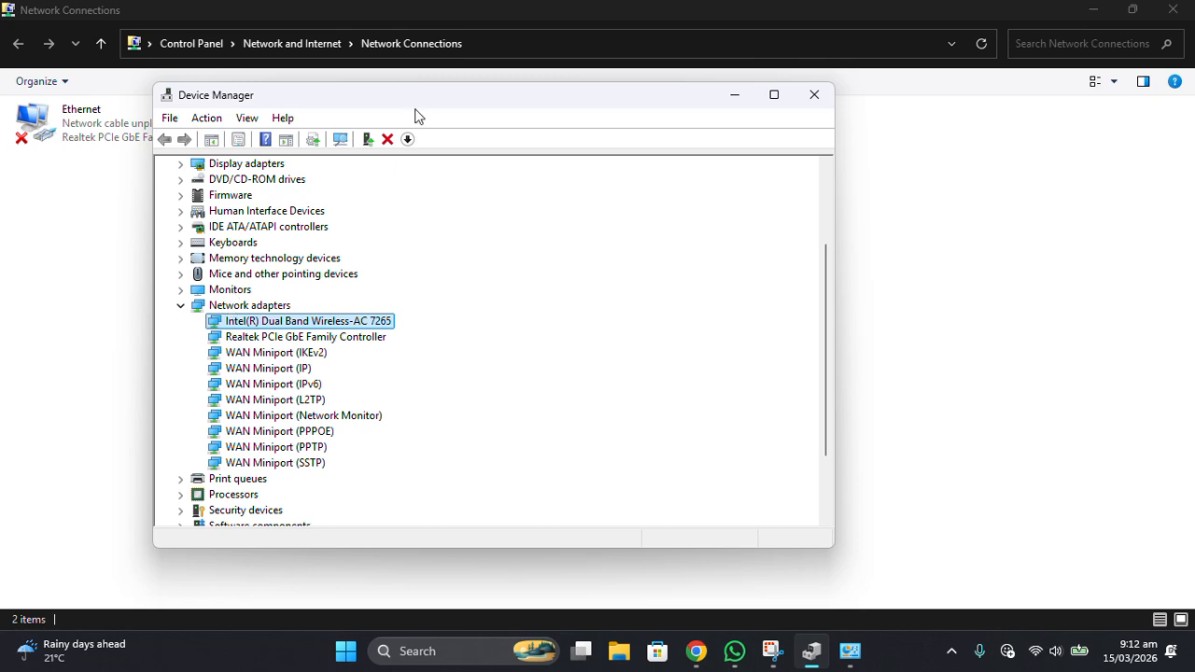
left_click_drag(459, 96, 769, 87)
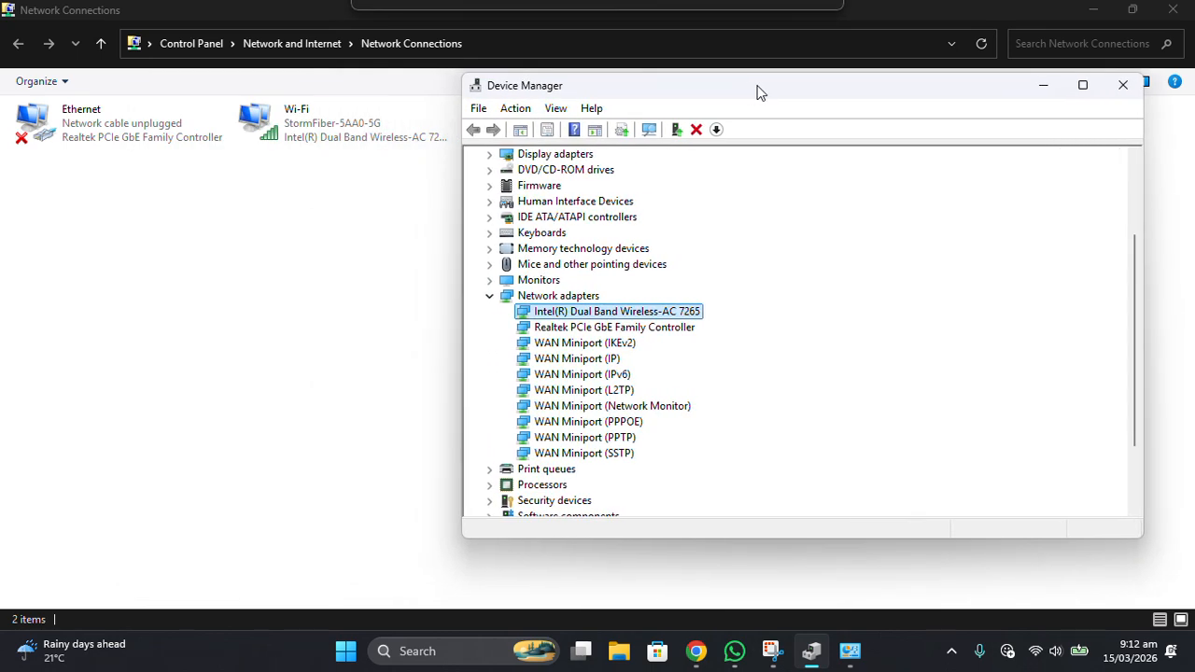
Run an automatic driver update search for the Intel(R) Dual Band Wireless-AC 7265 adapter and close the wizard.
right_click(564, 317)
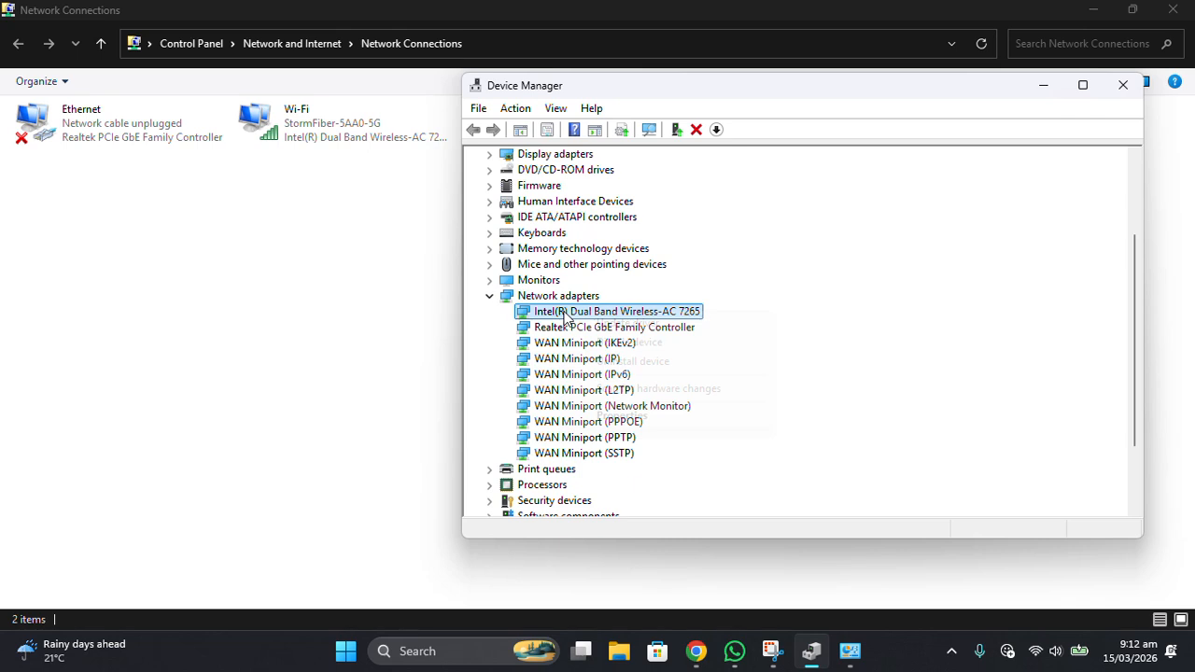
left_click(608, 322)
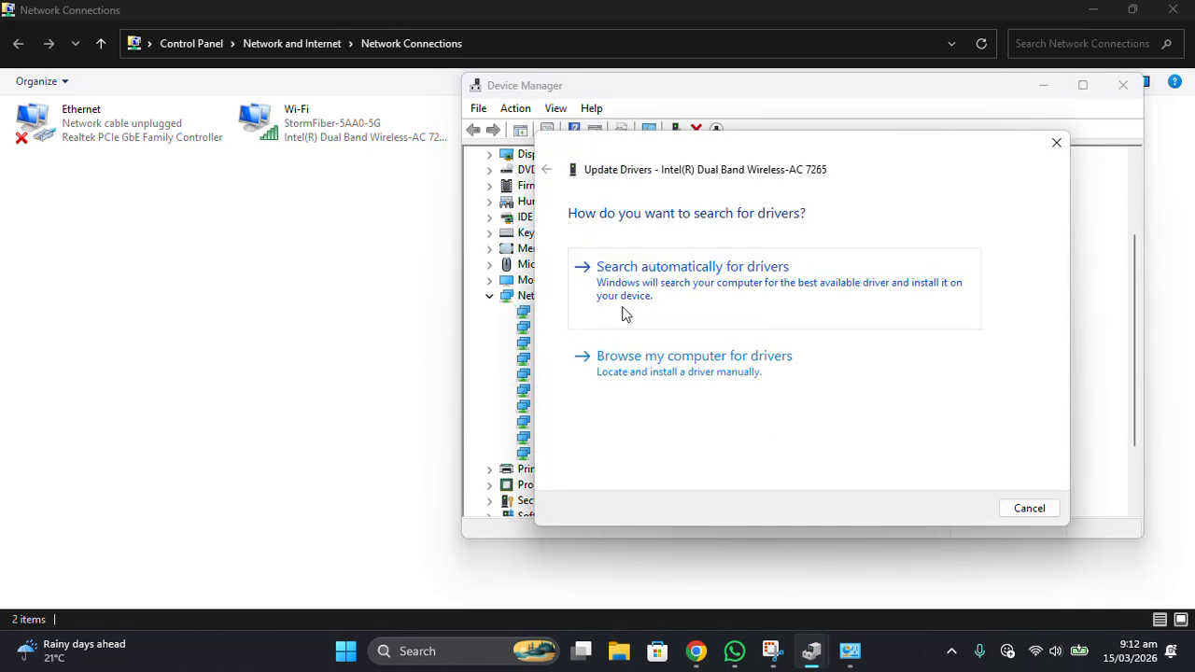
left_click(707, 295)
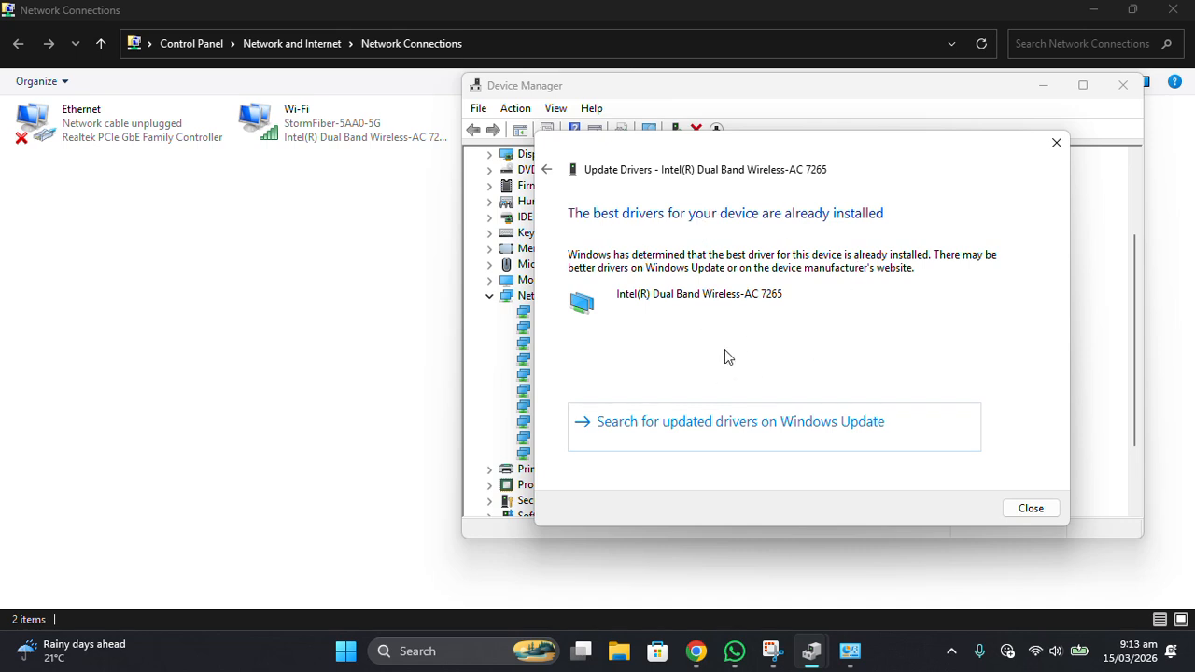
left_click(1032, 509)
Close Device Manager and Network Connections, then refresh the desktop twice.
left_click(1123, 85)
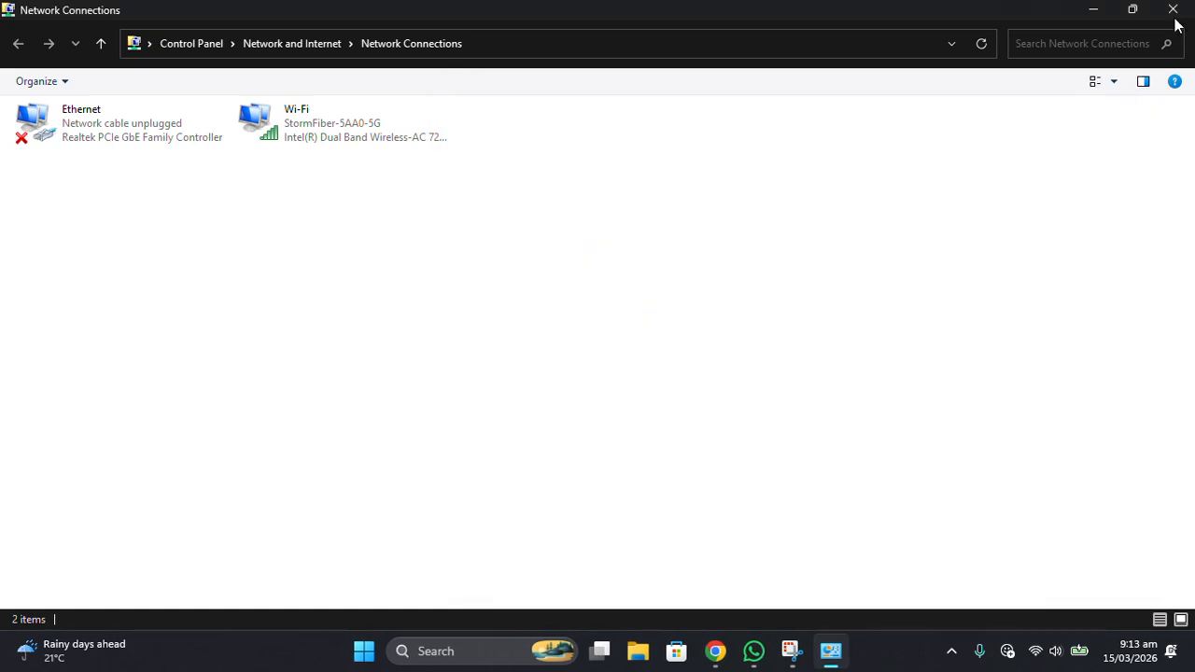
left_click(1173, 11)
left_click_drag(1033, 68, 539, 374)
right_click(496, 334)
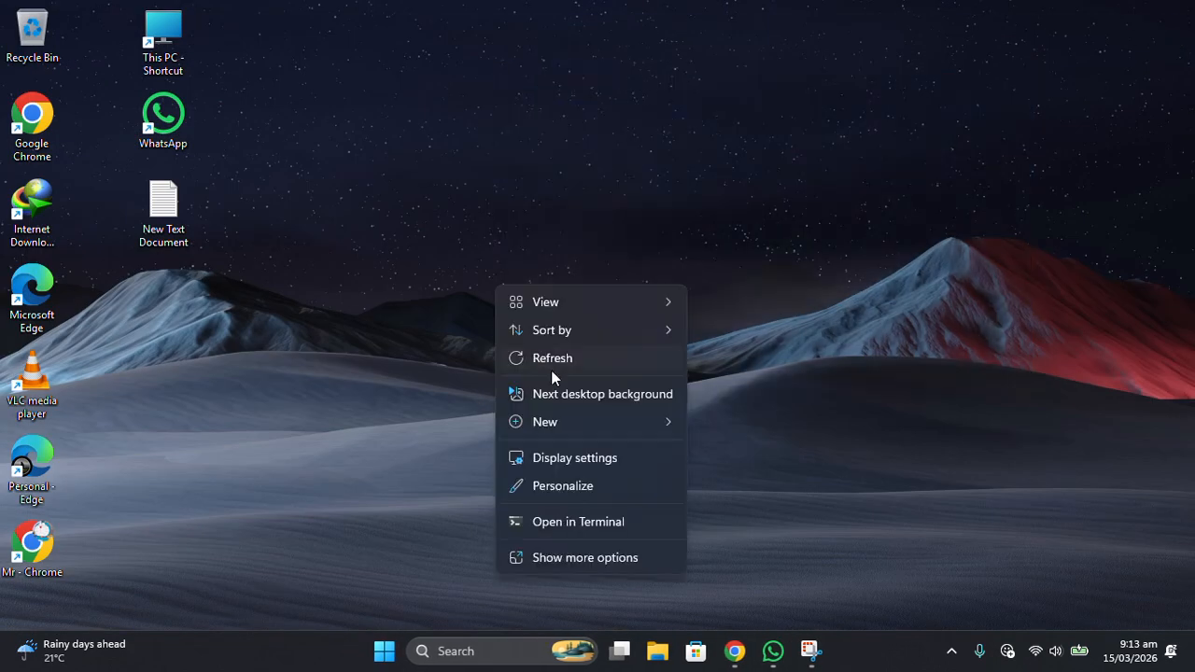
left_click(562, 366)
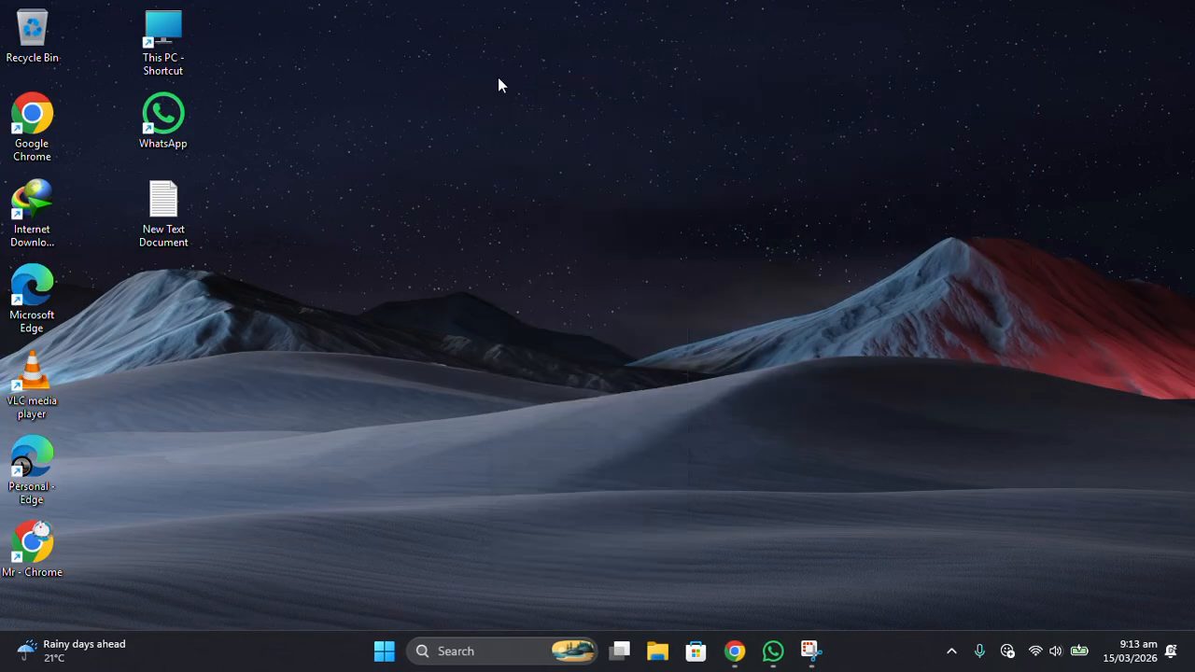
right_click(482, 149)
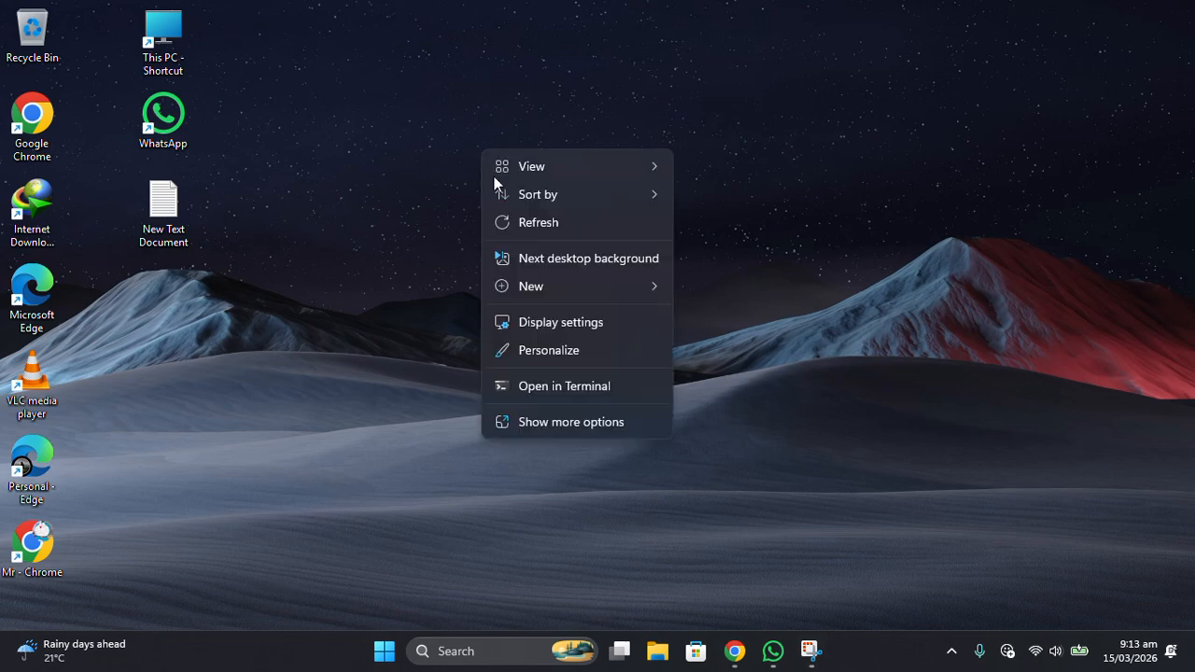
left_click(512, 215)
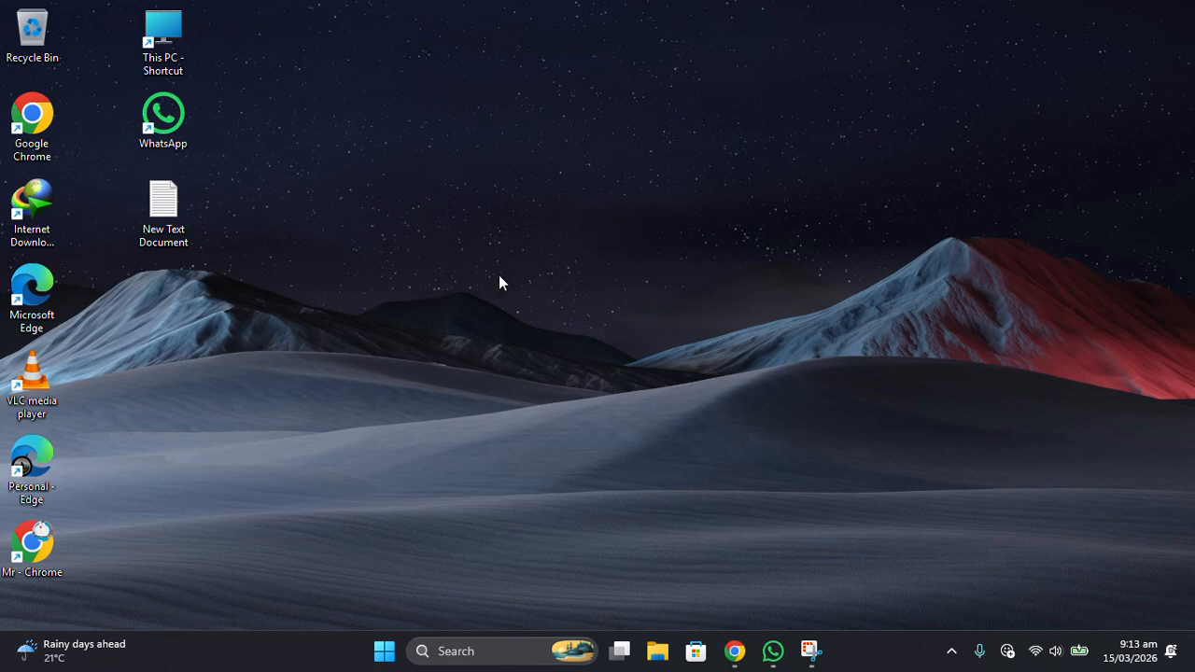
Open Windows Settings and go to the Network reset page in the advanced network settings.
left_click(384, 650)
left_click(658, 204)
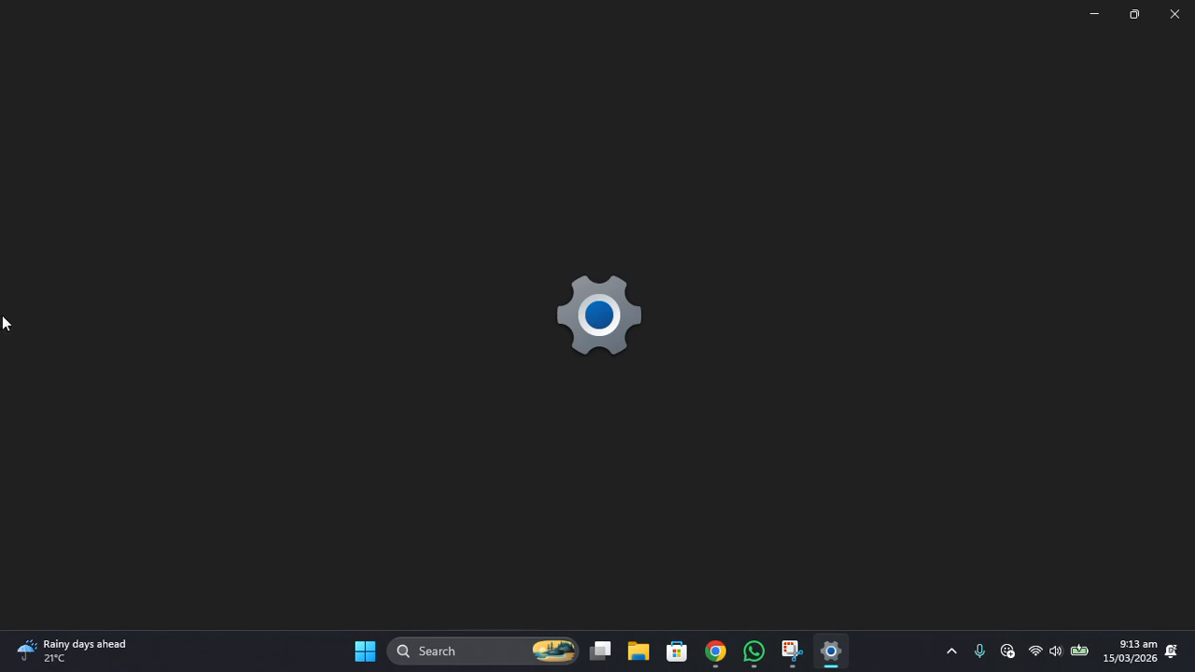
left_click(128, 256)
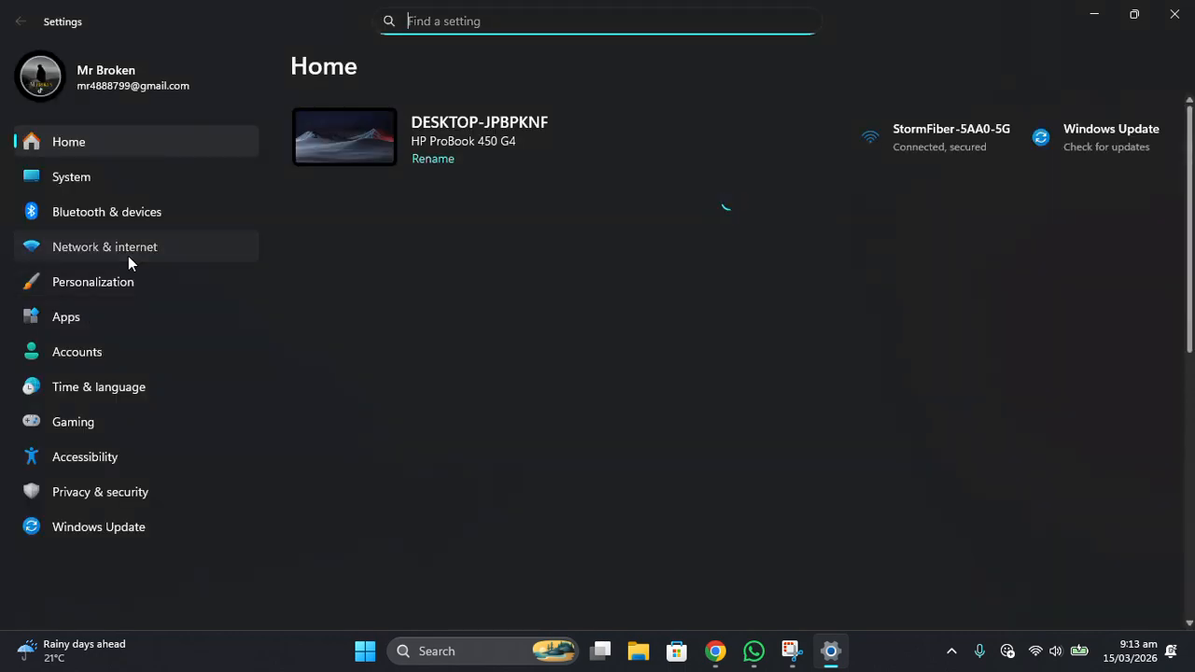
scroll(438, 395, "down", 2)
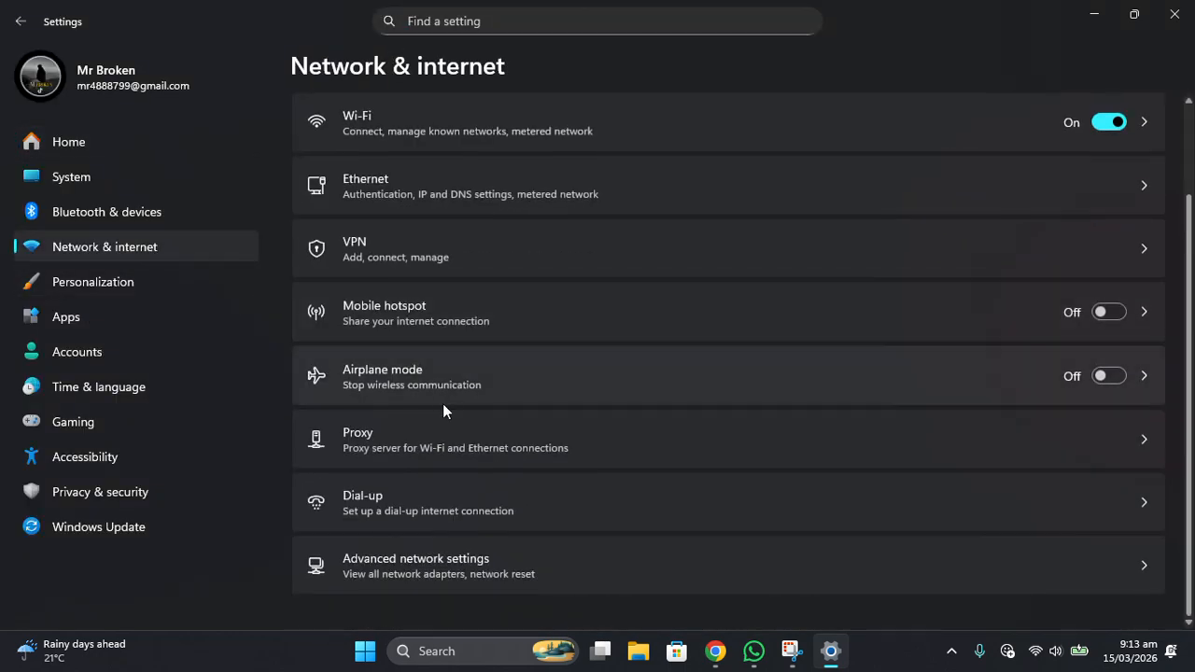
left_click(511, 561)
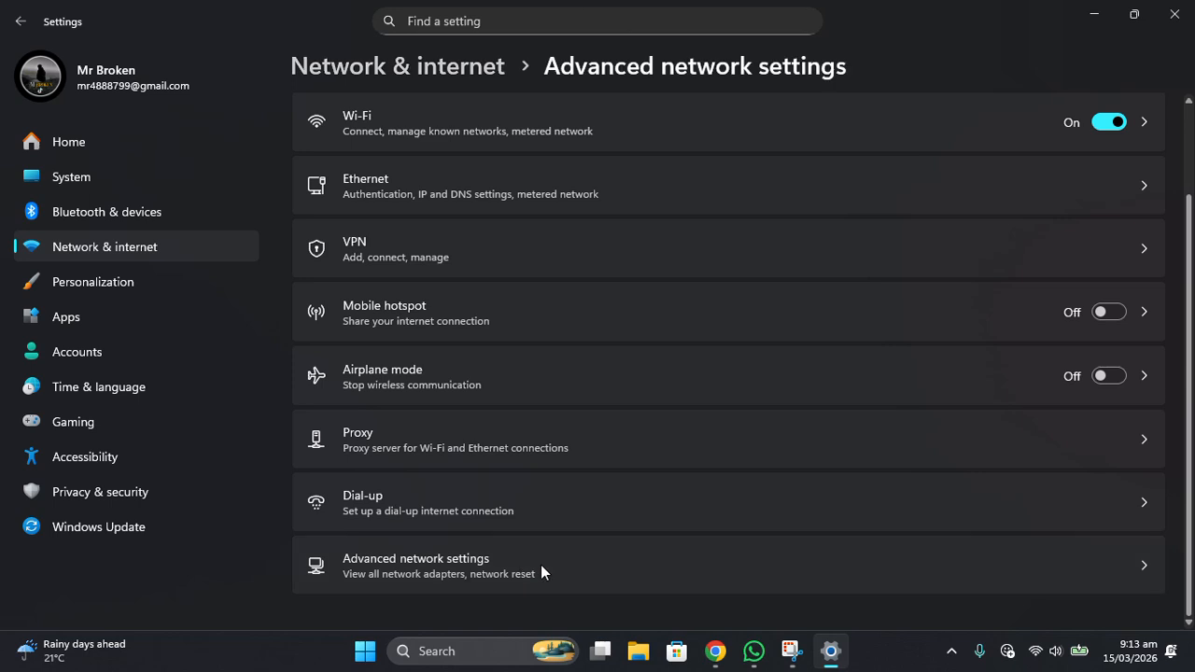
scroll(555, 307, "down", 3)
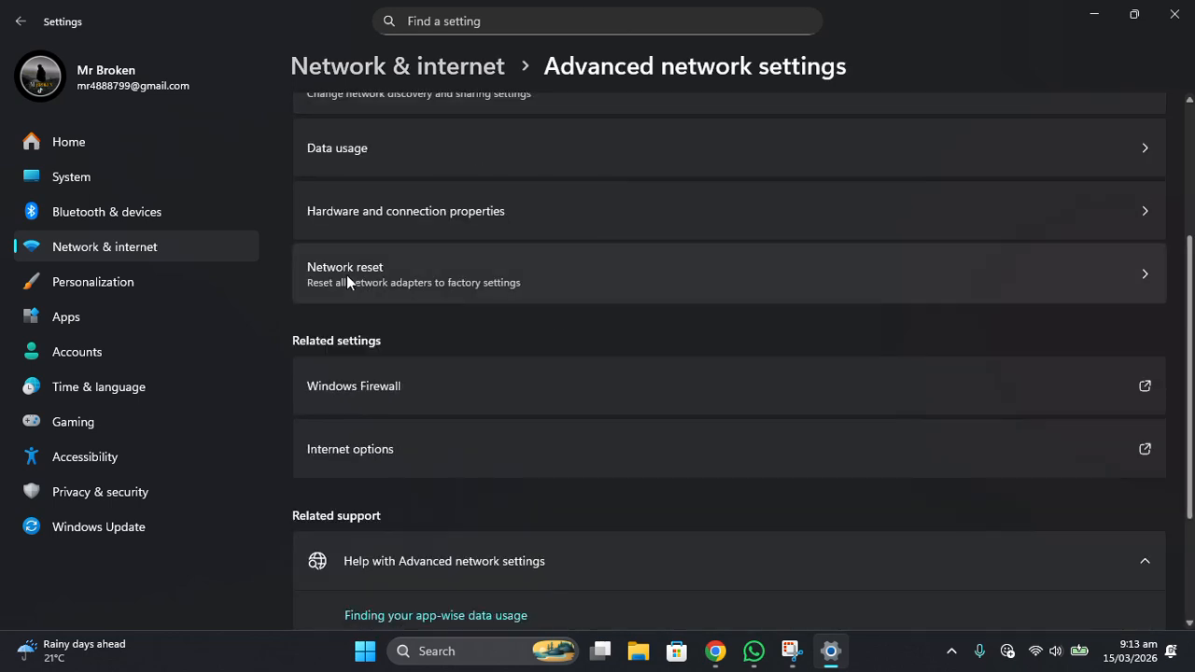
left_click(495, 274)
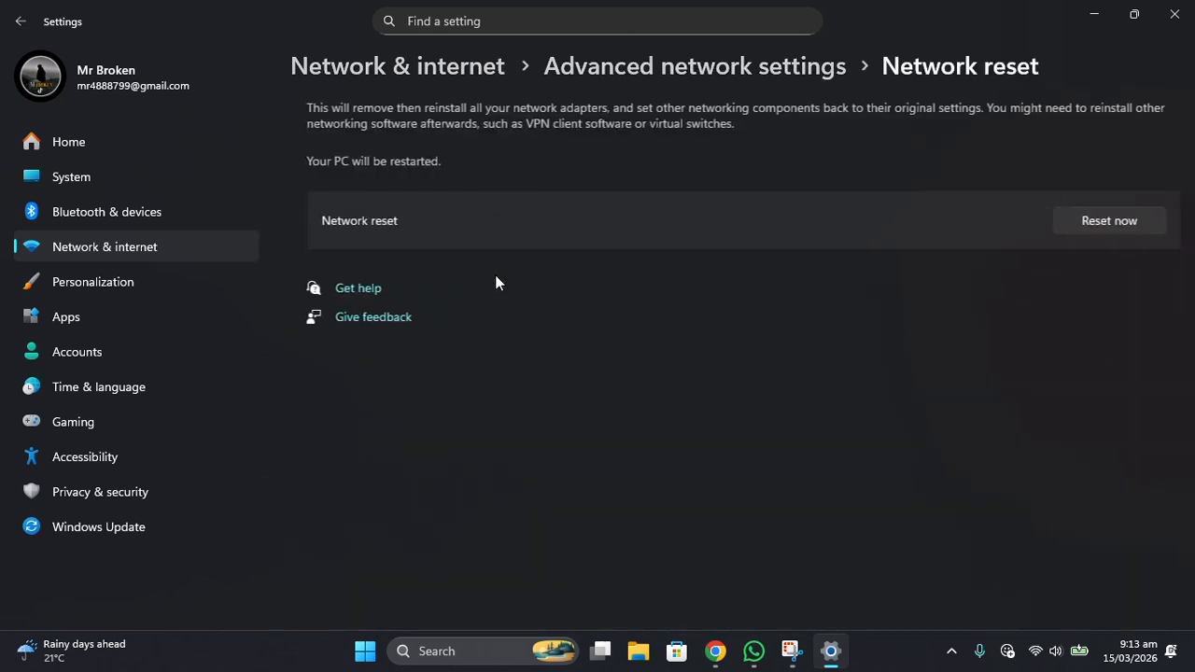
Request a network reset, decline it at the confirmation prompt and close Settings.
left_click(1098, 221)
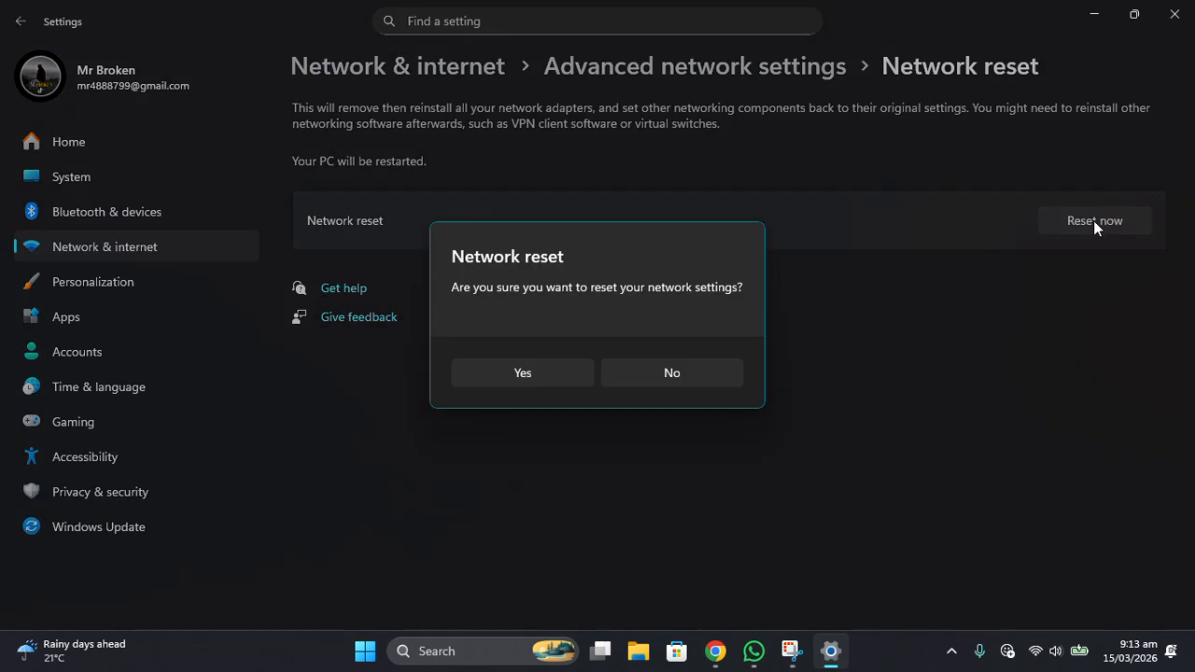
left_click(692, 378)
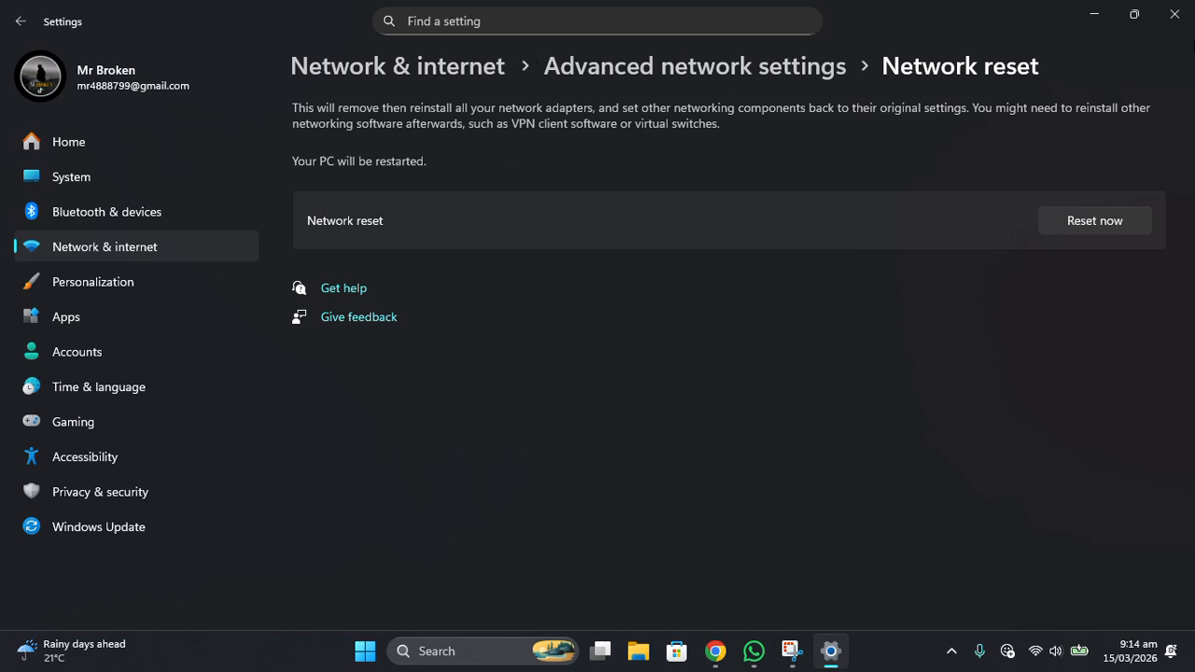
left_click(1175, 14)
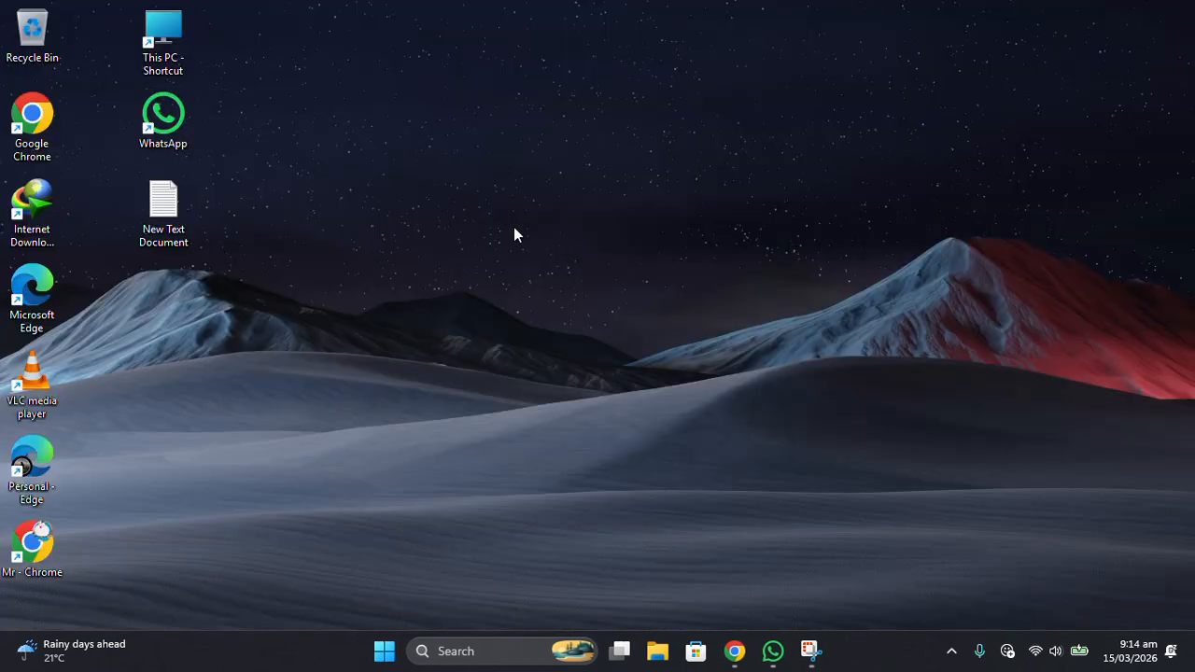